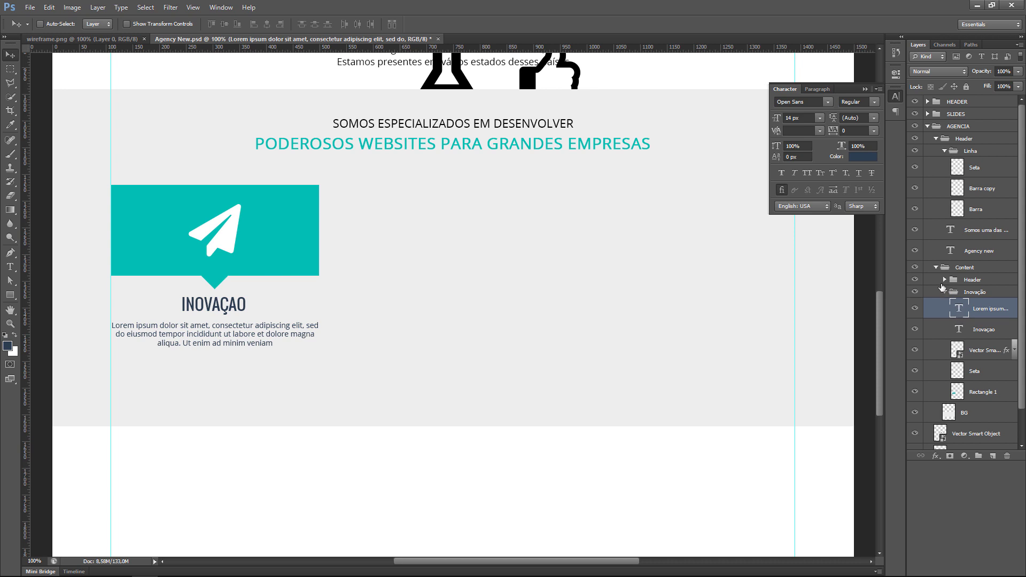
- Nudge the Inovação group up toward the section heading
left_click(945, 292)
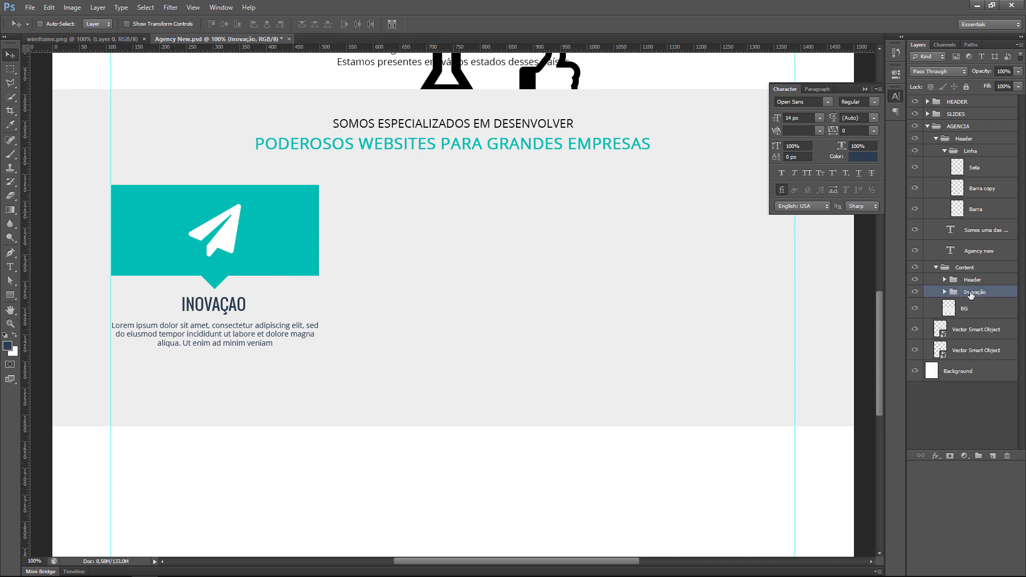
key("shift+Up")
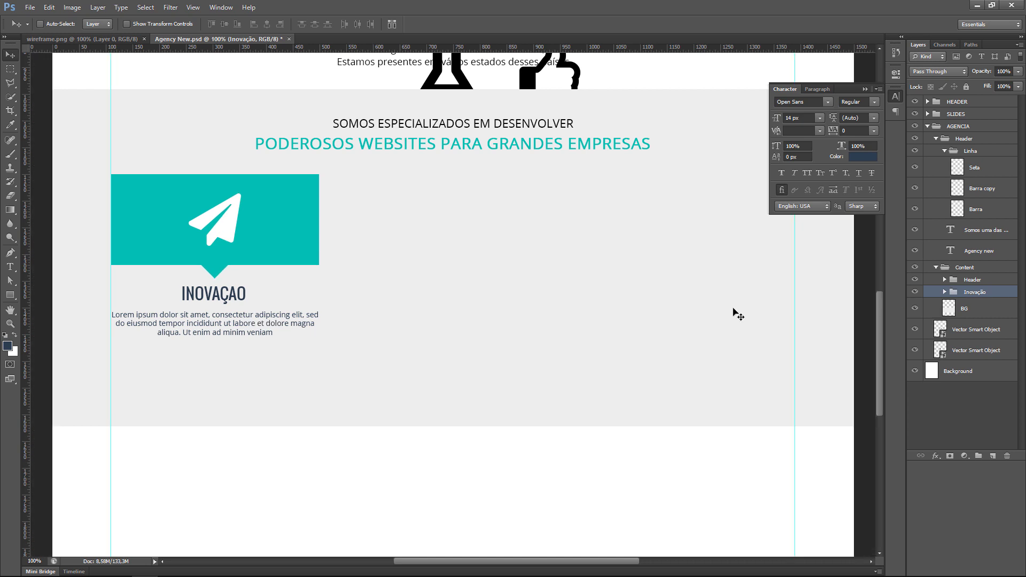
key("shift+Up")
- Collapse the Linha and Header groups in the Layers panel
scroll(435, 251, "up", 2)
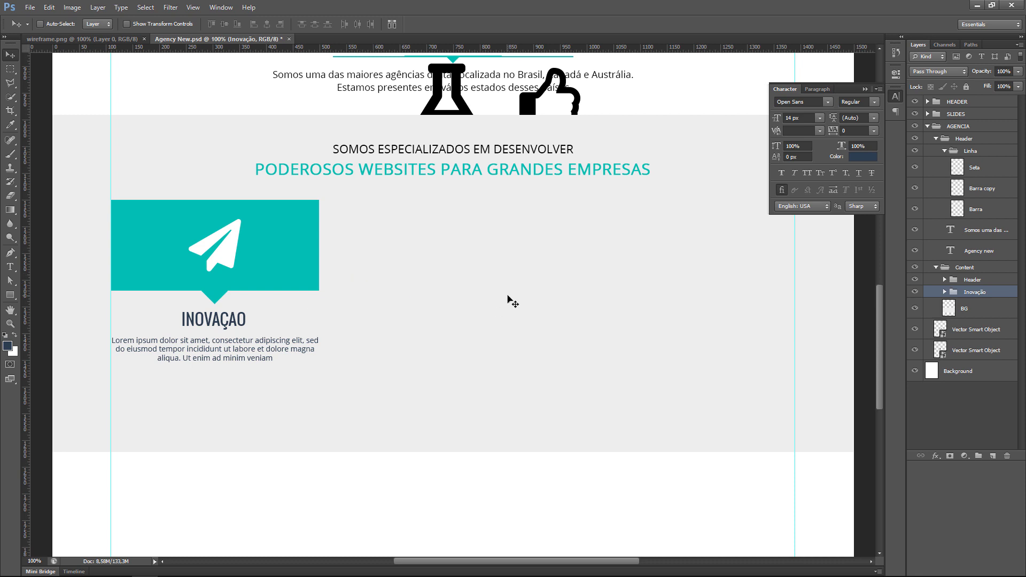
scroll(952, 256, "down", 1)
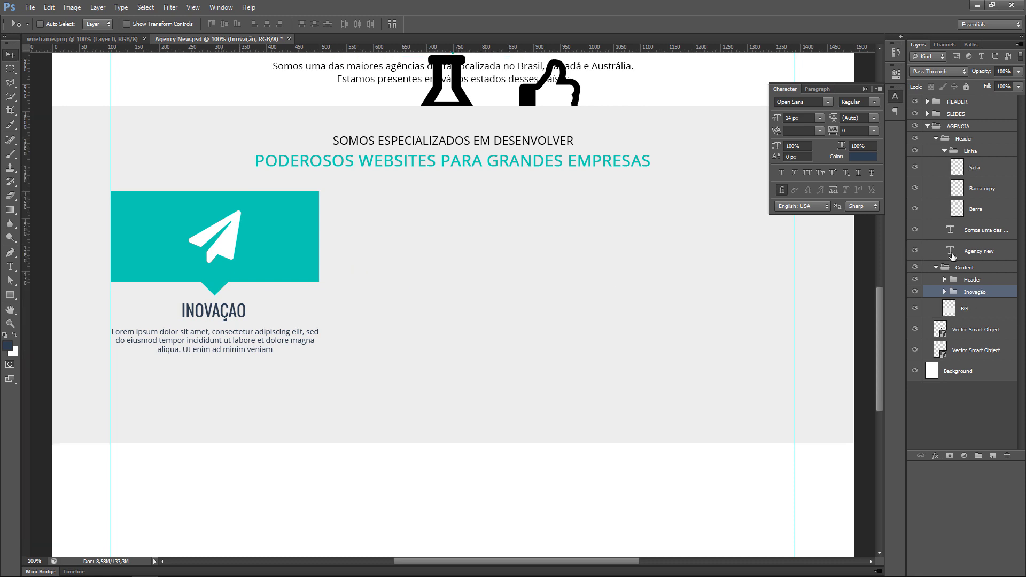
scroll(952, 256, "down", 2)
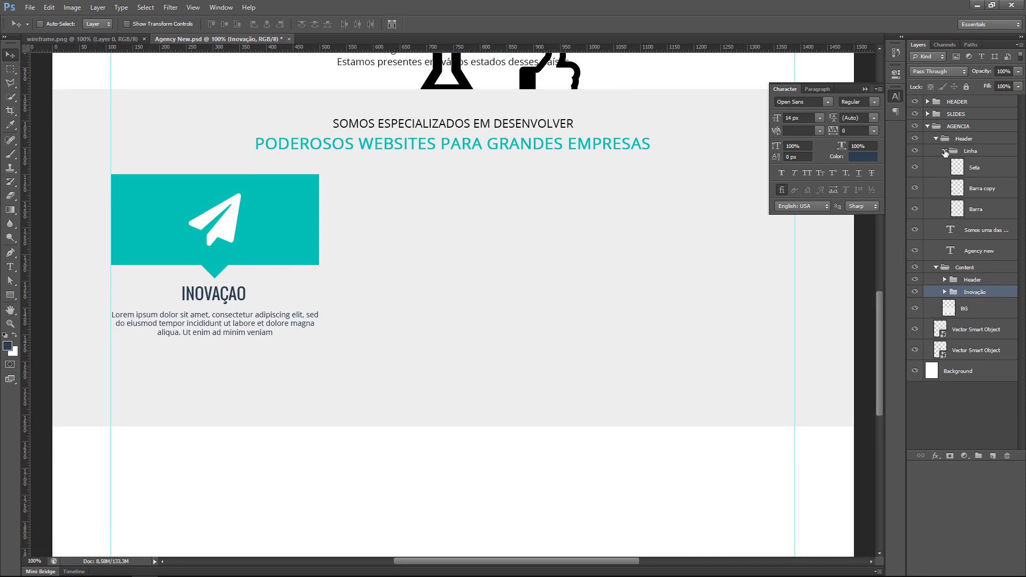
left_click(944, 151)
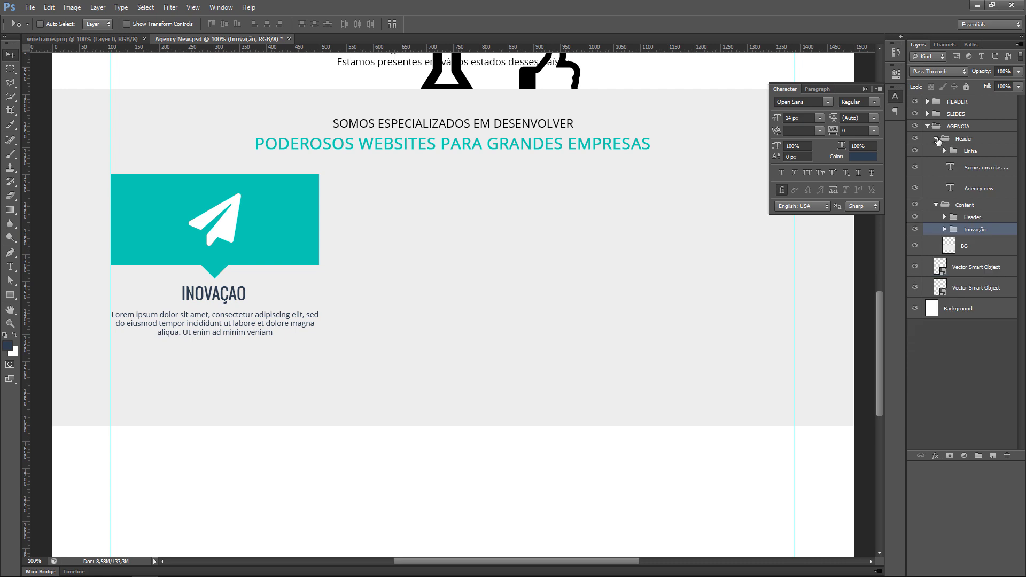
left_click(937, 138)
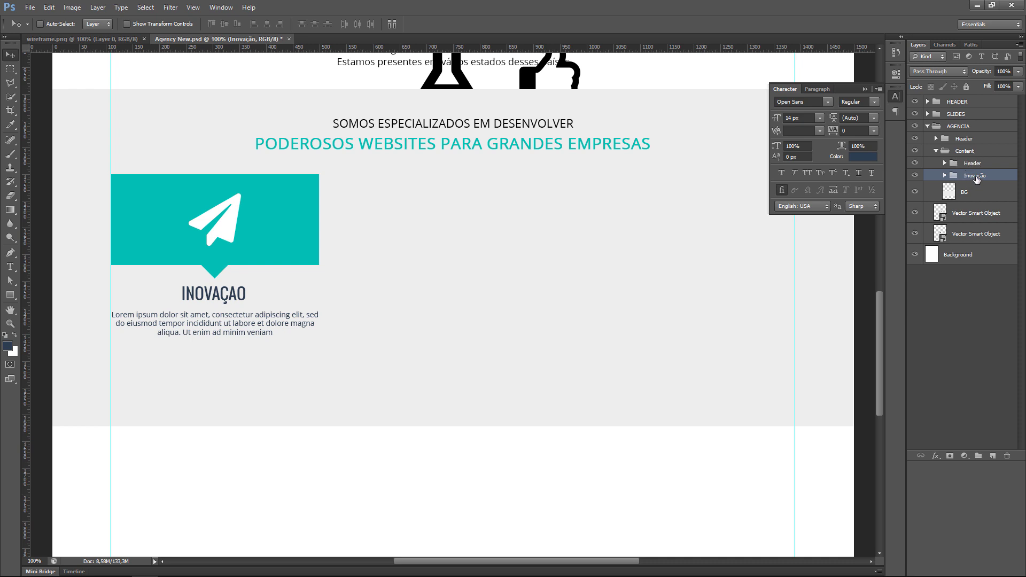
left_click(101, 38)
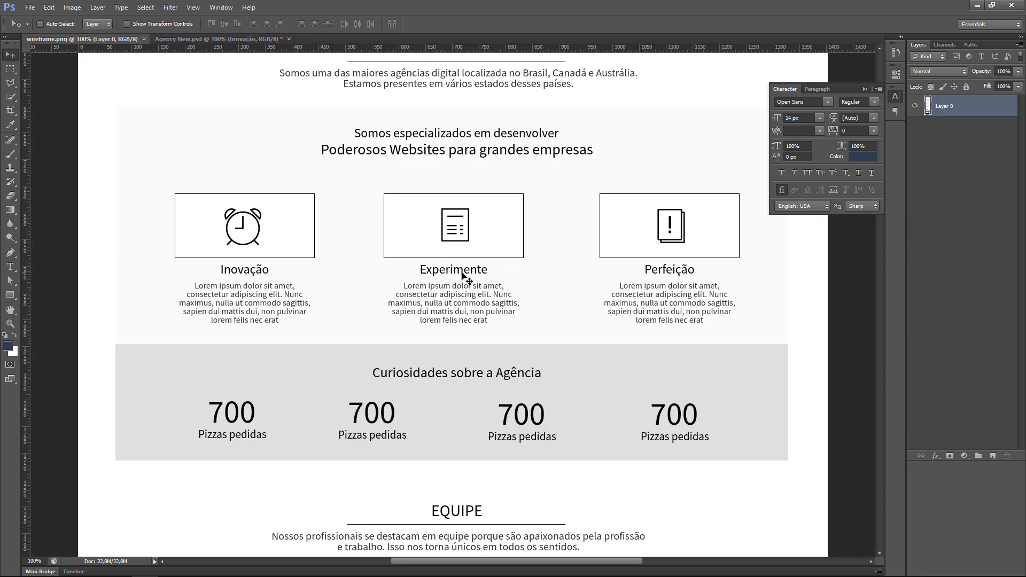
left_click(234, 38)
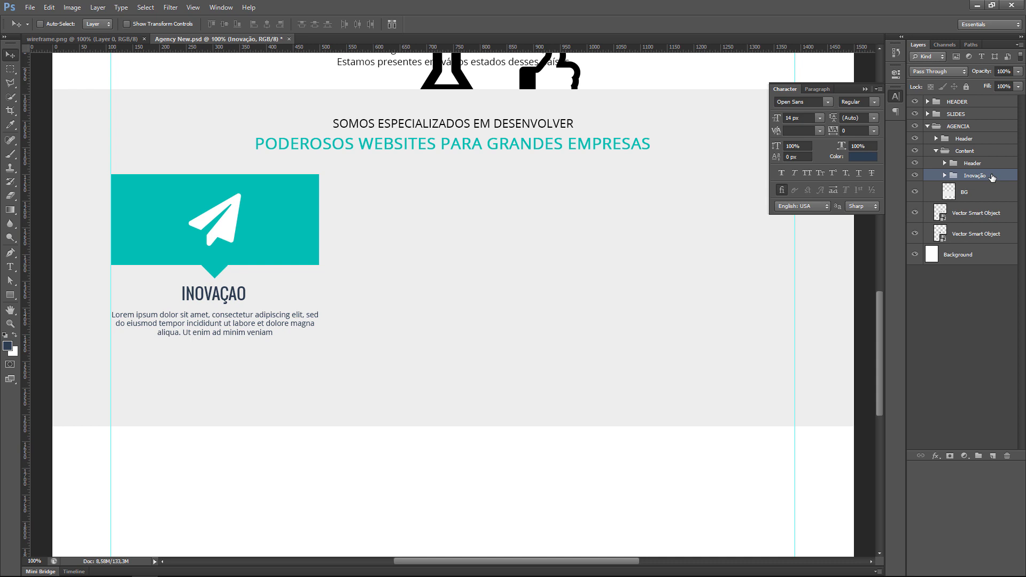
- Duplicate the Inovação group and name the copy Perfeição
key("ctrl+j")
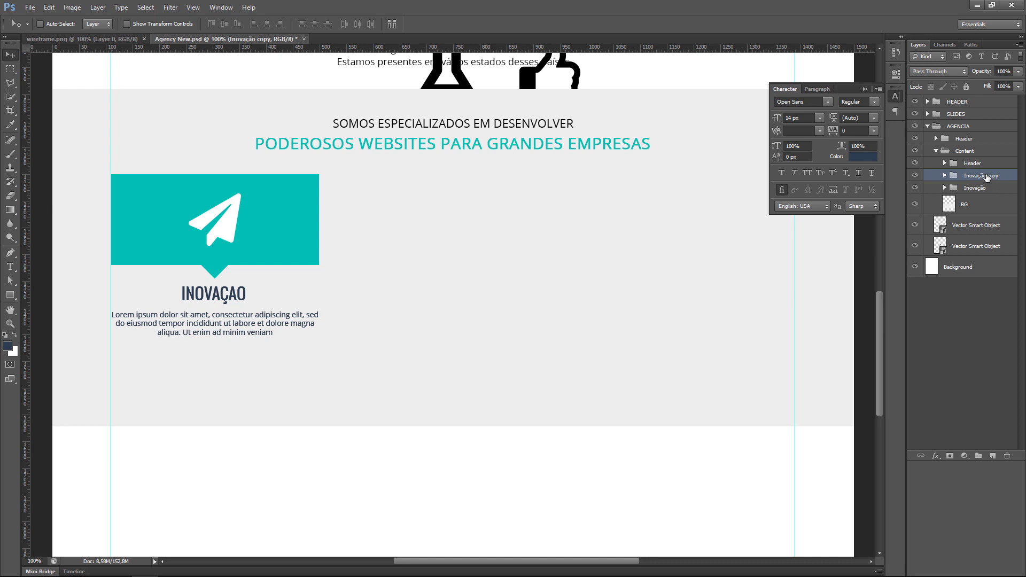
double_click(985, 176)
type("Perfeição")
left_click_drag(994, 174, 954, 174)
key("Return")
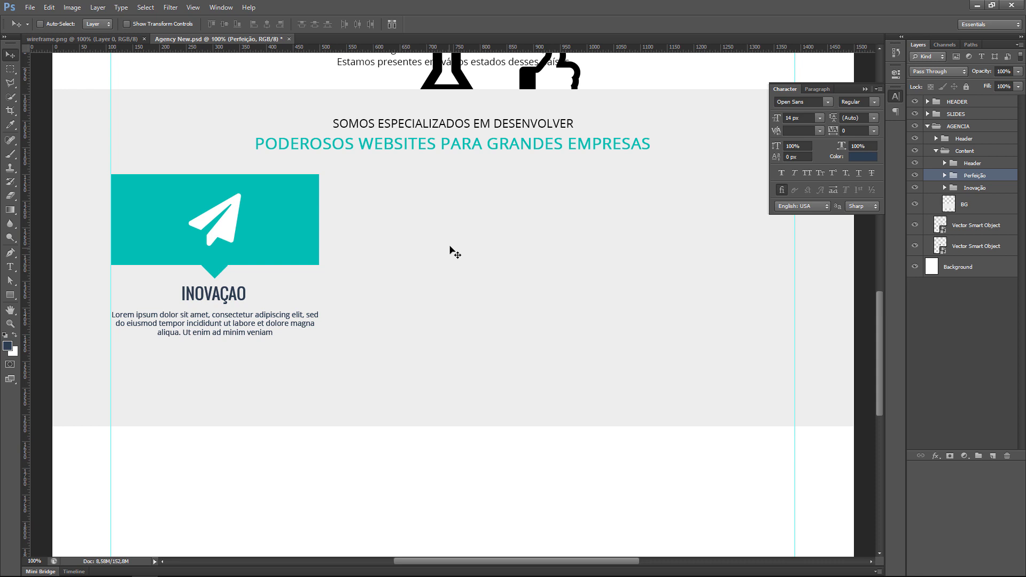
- Add a horizontal guide and move Perfeição to the right edge, level with Inovação
mouse_move(450, 49)
left_mouse_down()
mouse_move(433, 114)
mouse_move(444, 173)
left_mouse_up()
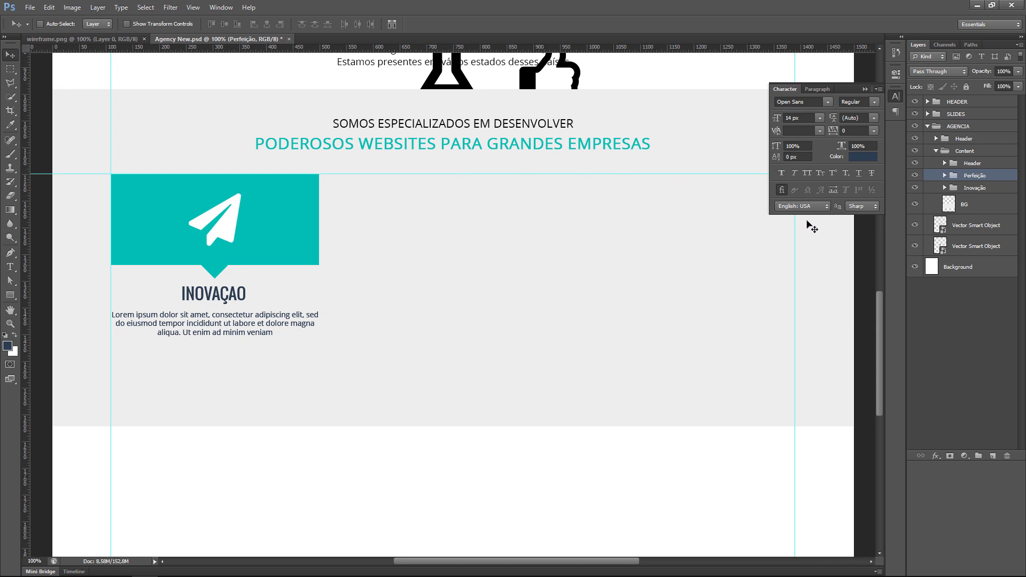
left_click(895, 97)
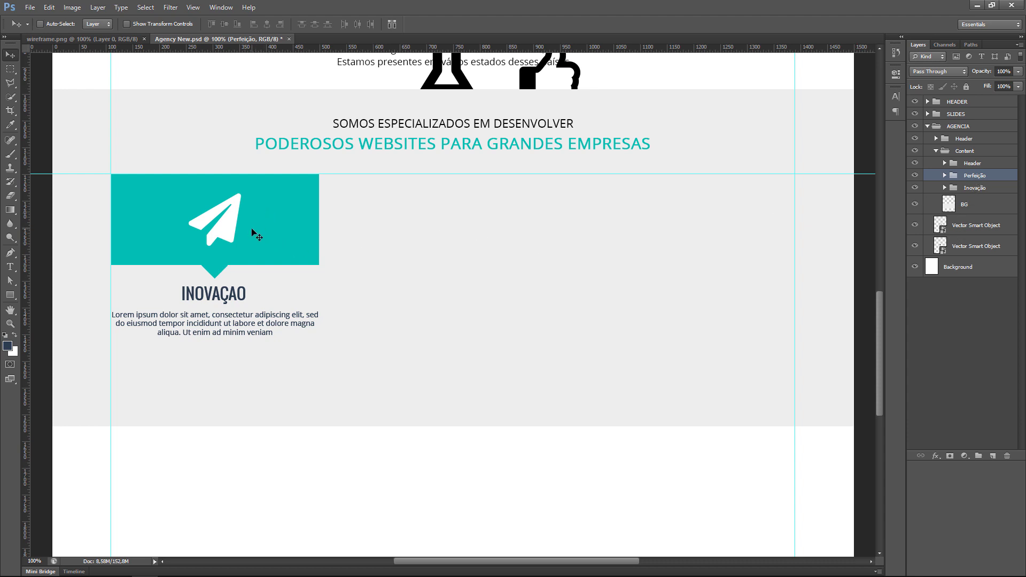
left_click_drag(254, 231, 730, 234)
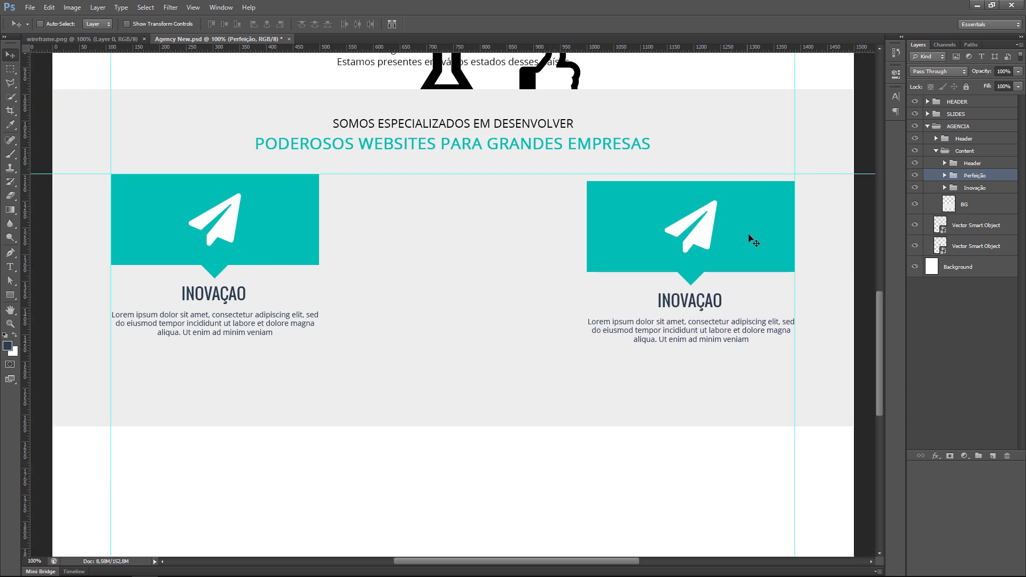
key("Up")
key("Up")
key("Up")
key("Up")
key("Up")
key("Up")
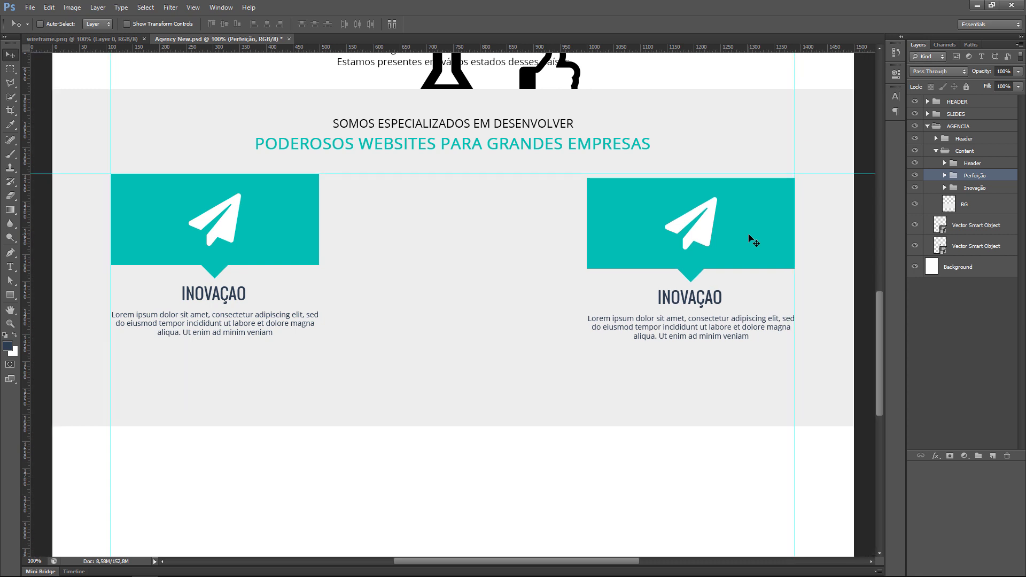
key("Up")
key("Up")
key("Up")
key("Up")
key("Up")
key("Up")
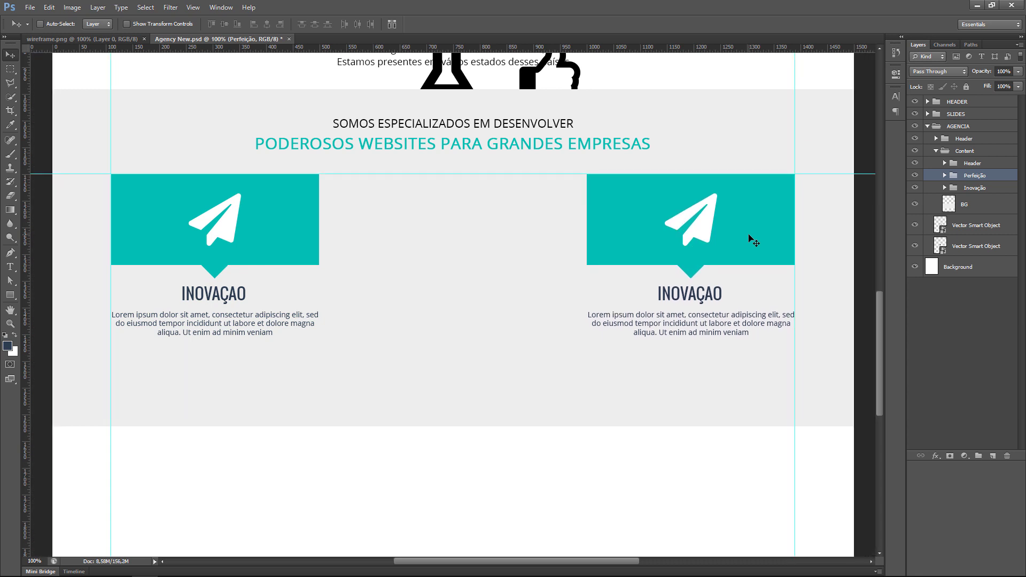
key("Up")
- Nudge the Perfeição box down 1 px and retitle its heading PERFEIÇÃO
key("Down")
left_click(944, 175)
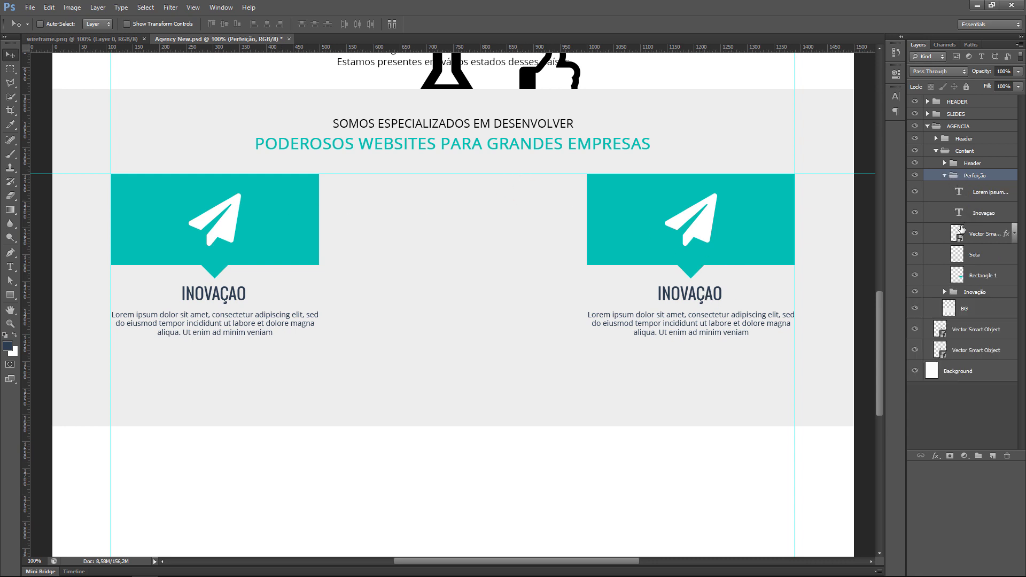
double_click(960, 211)
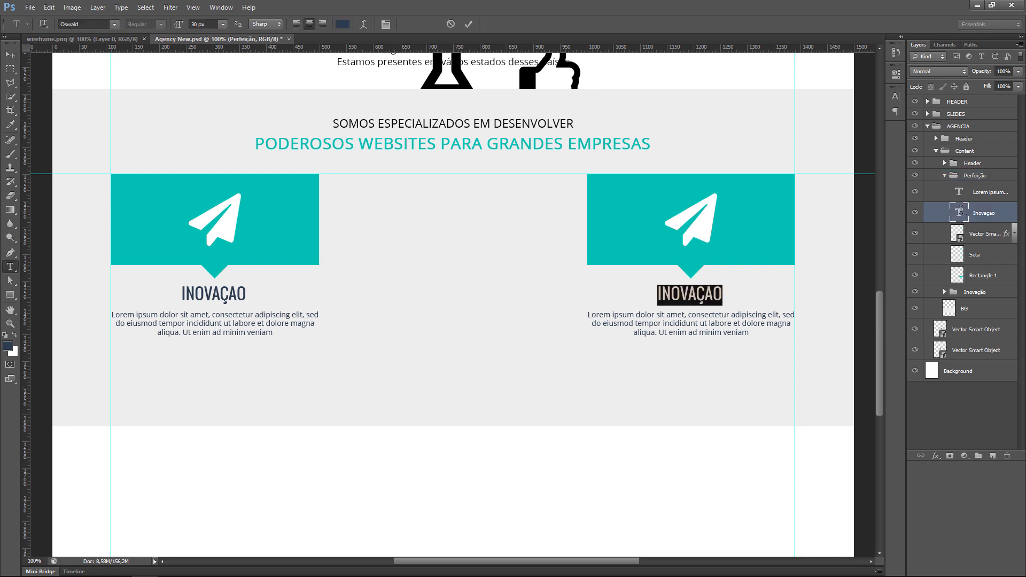
type("Perfeição")
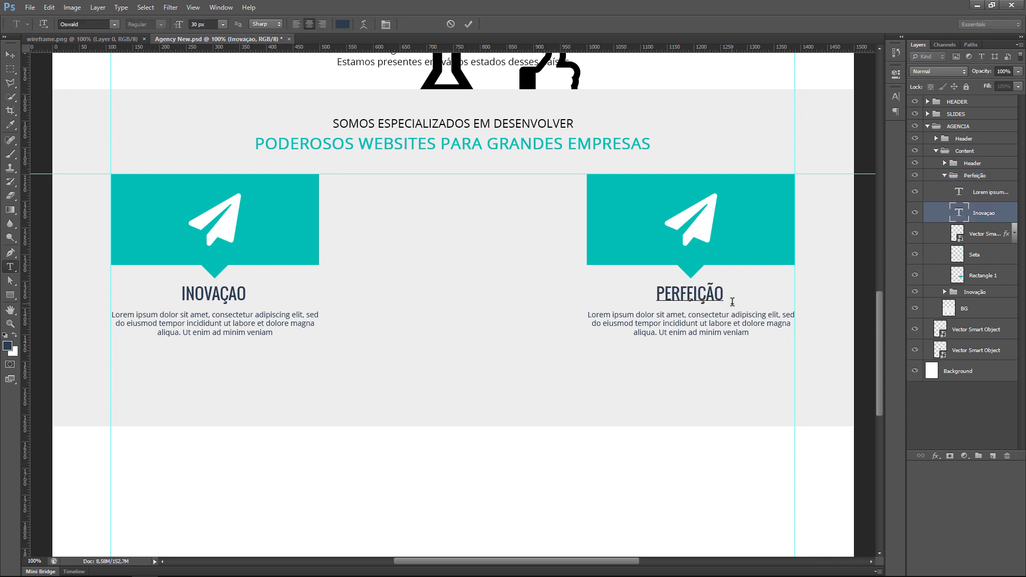
double_click(732, 302)
left_click(732, 300)
left_click(470, 23)
key("v")
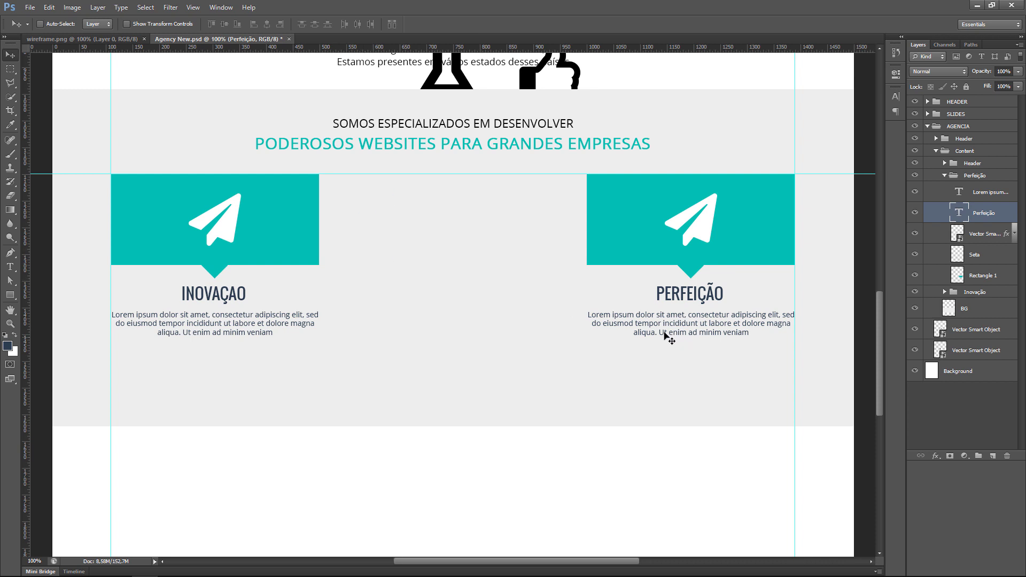
- Check the wireframe reference, then delete the copied paper-plane icon from the Perfeição box
scroll(728, 285, "up", 1)
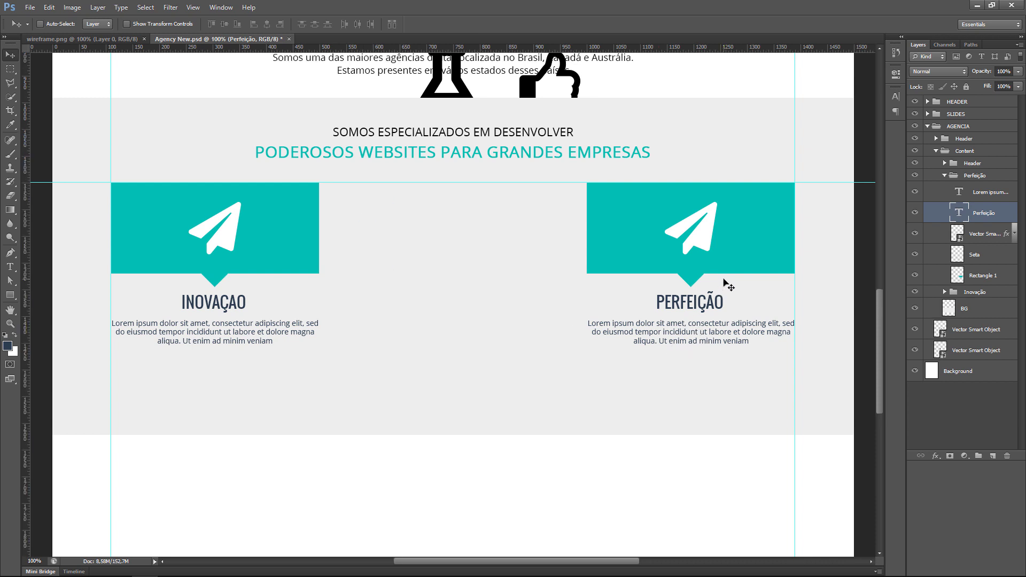
scroll(727, 284, "up", 1)
scroll(728, 285, "up", 1)
scroll(728, 285, "up", 1)
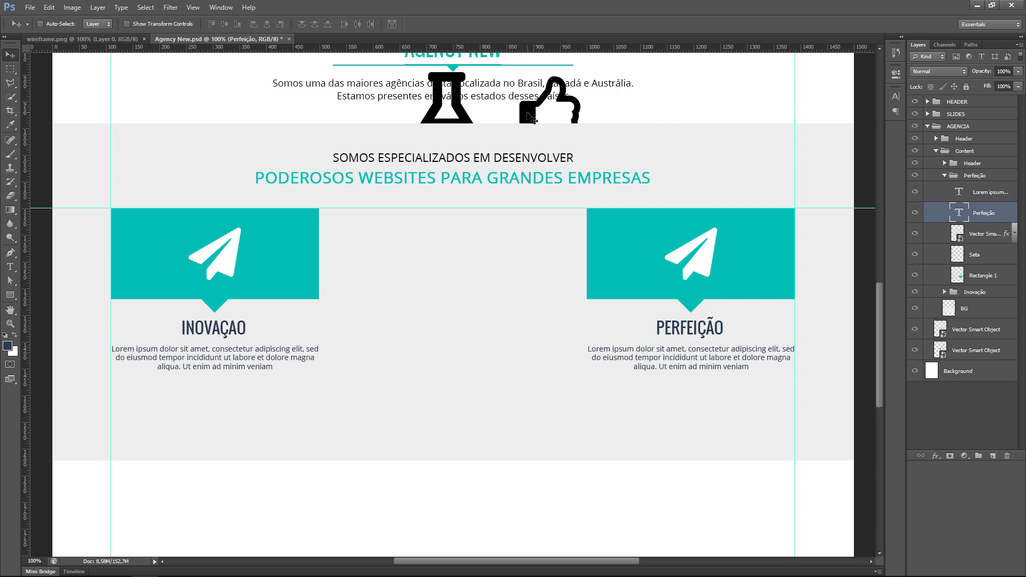
left_click(531, 118, "ctrl")
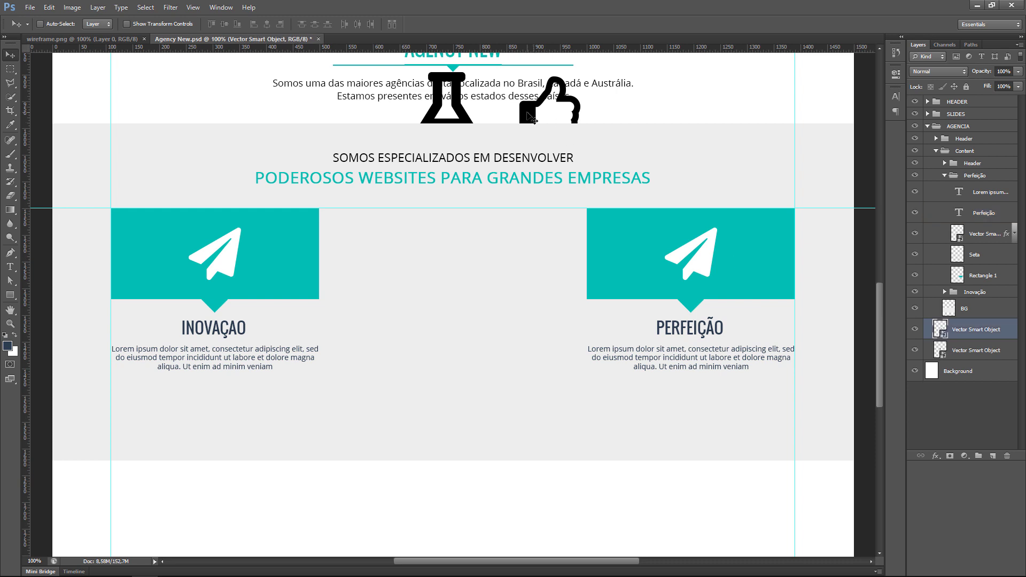
left_click(100, 43)
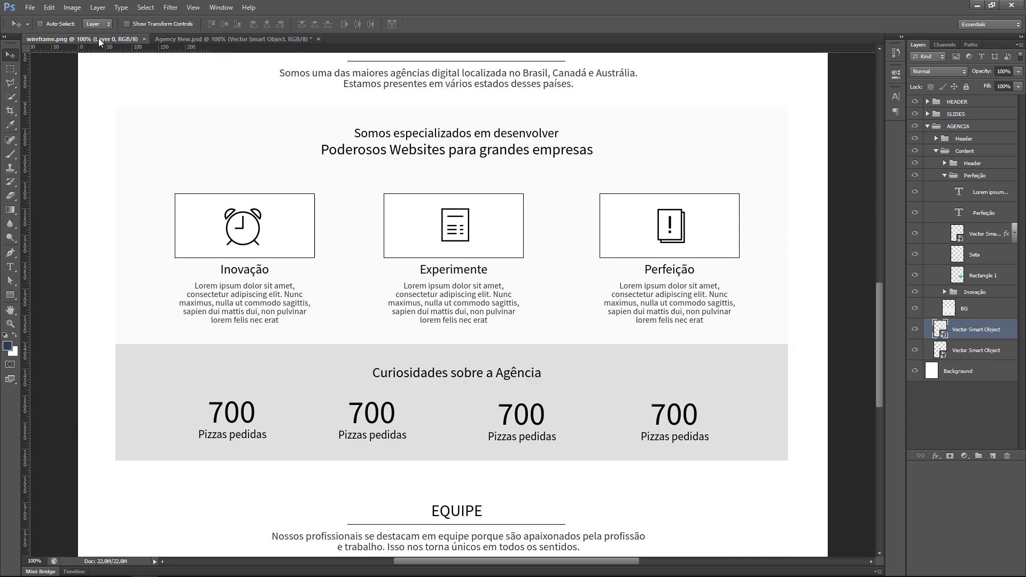
left_click(211, 40)
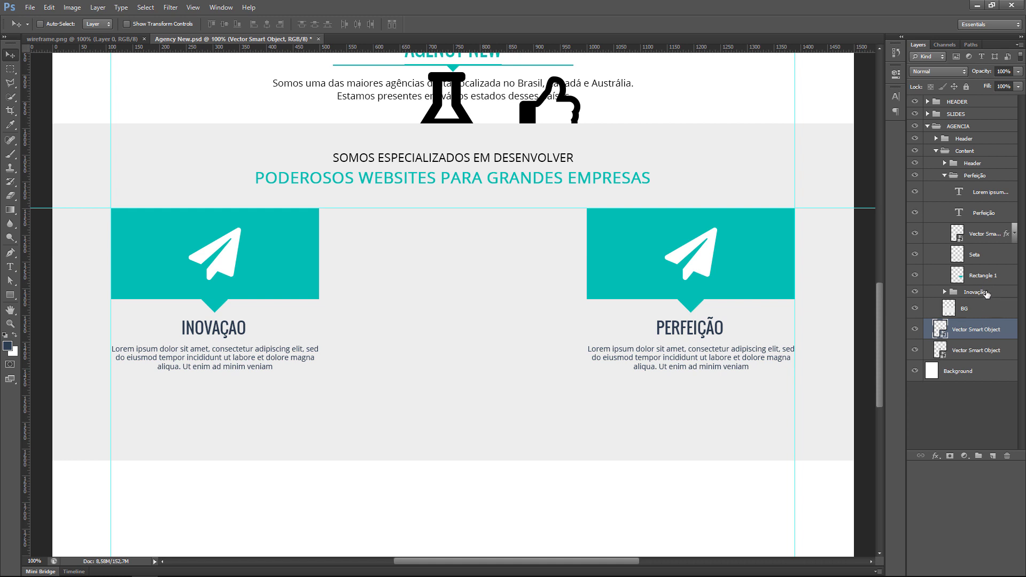
left_click(987, 235)
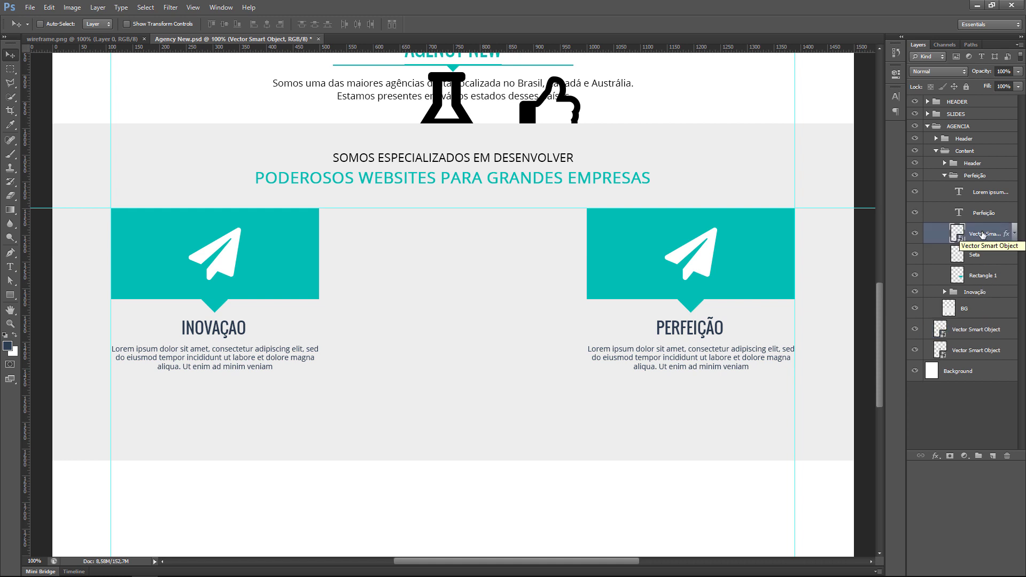
key("Delete")
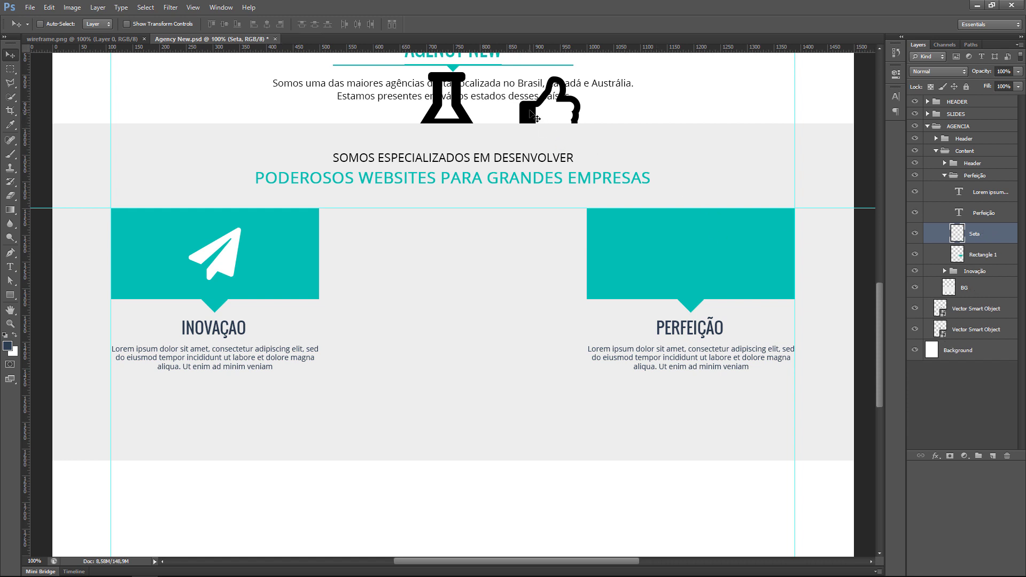
- Put the thumbs-up icon into the Perfeição group, onto its teal box, and scale it down
left_click(532, 115, "ctrl")
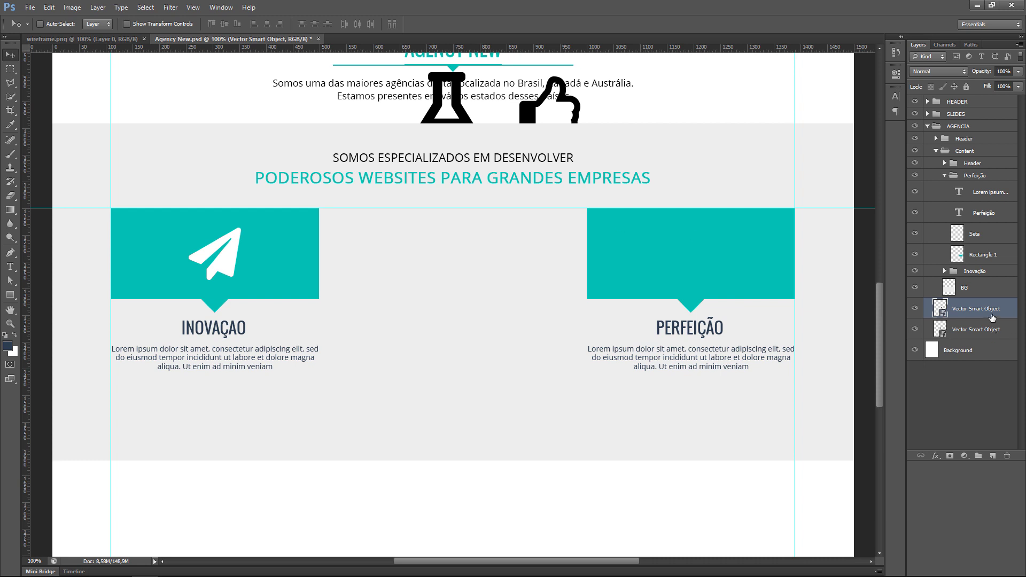
left_click_drag(985, 311, 987, 208)
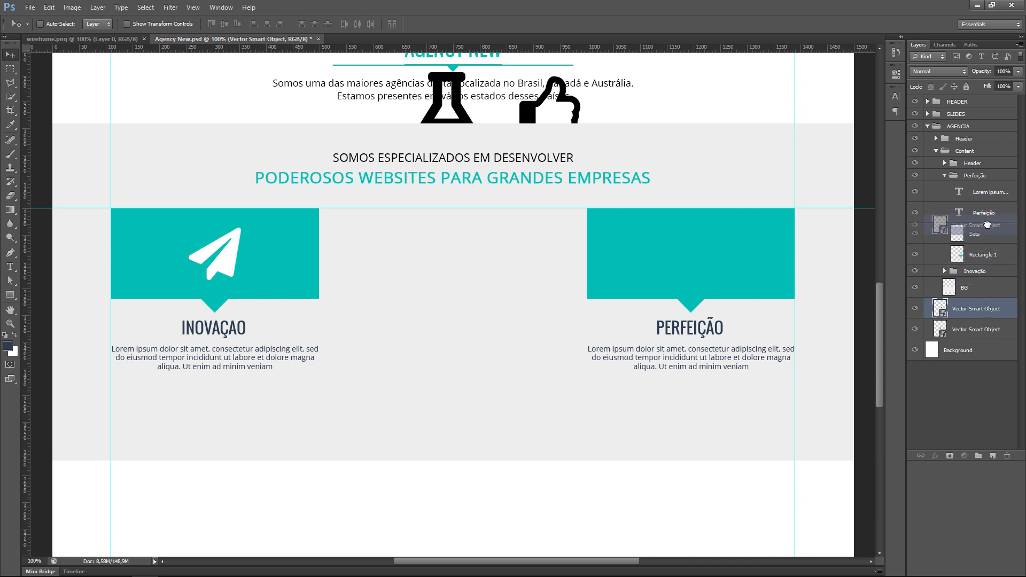
left_click_drag(987, 207, 988, 228)
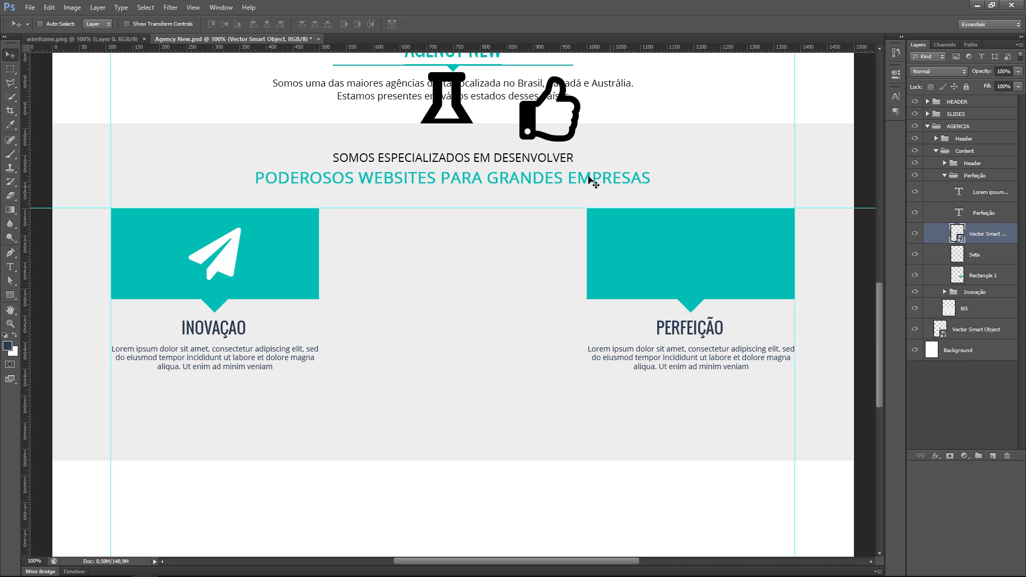
mouse_move(571, 159)
left_mouse_down()
mouse_move(613, 212)
mouse_move(712, 270)
left_mouse_up()
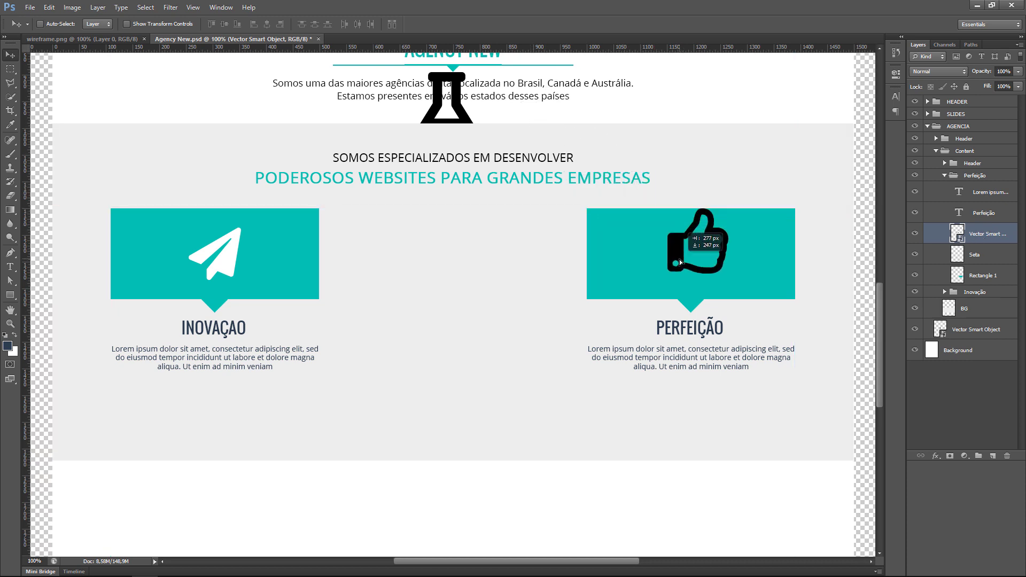
key("ctrl+t")
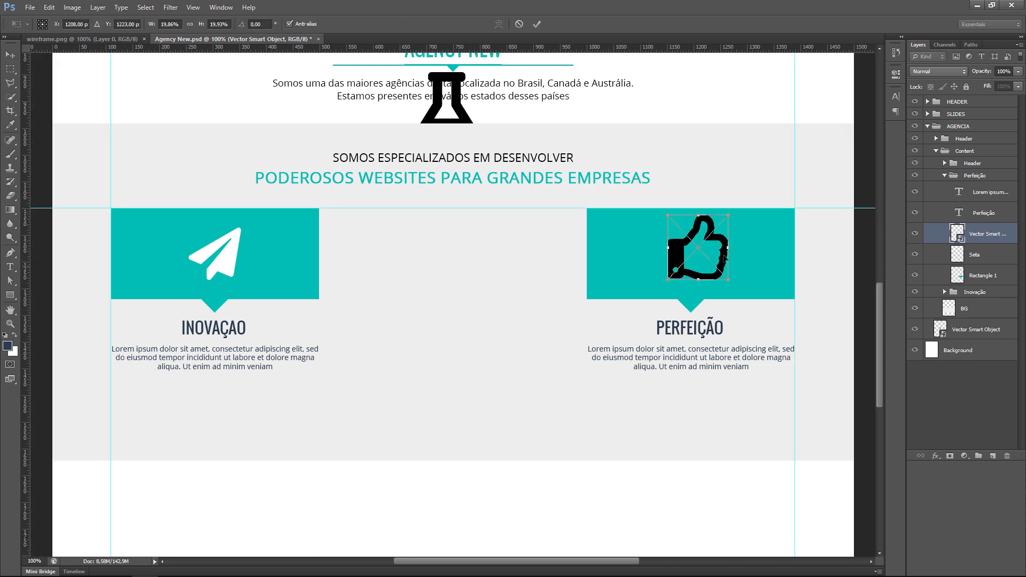
left_click_drag(725, 216, 718, 222)
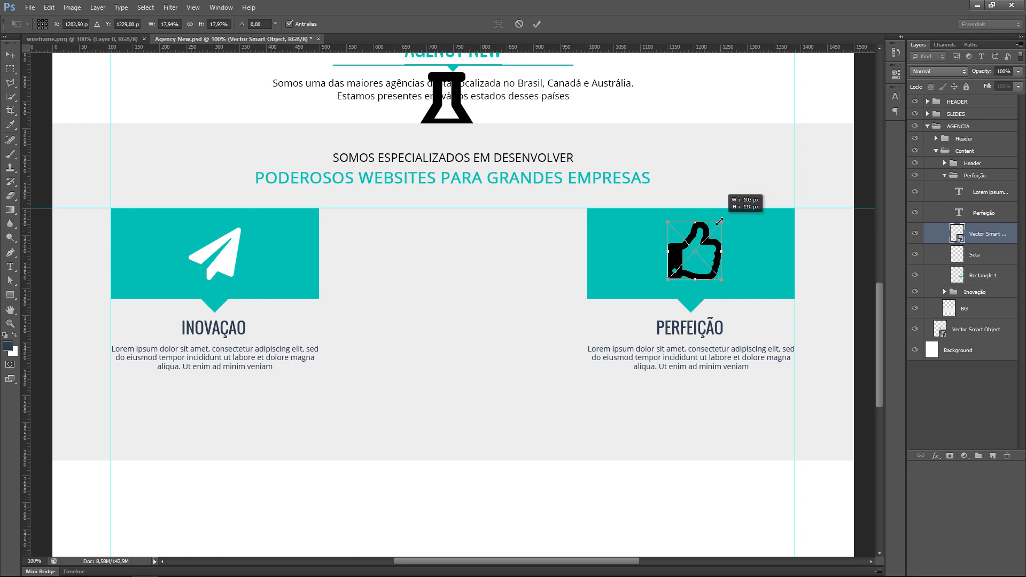
key("Return")
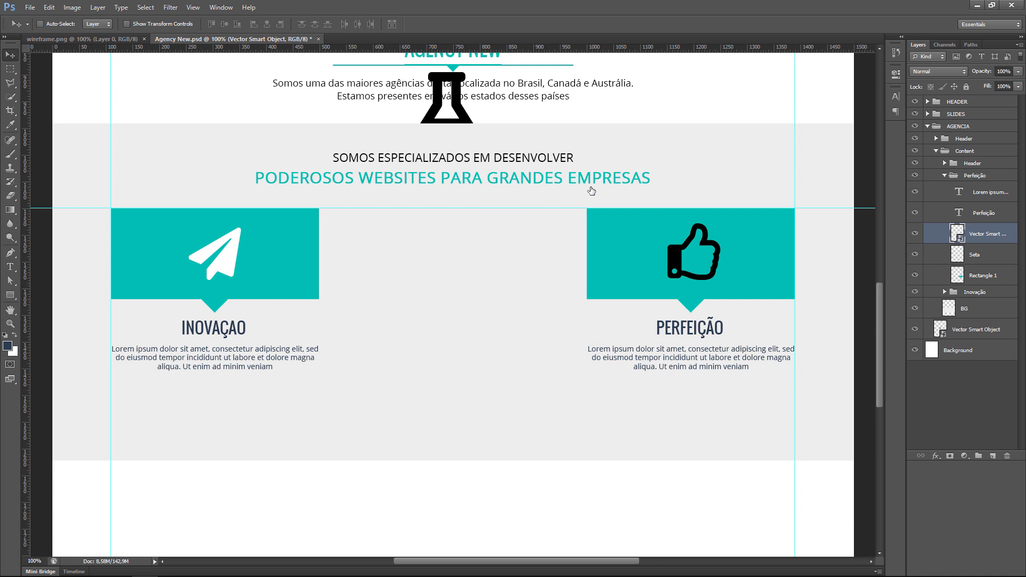
- Give the thumbs-up icon a white (#ffffff) Color Overlay layer style
double_click(1012, 239)
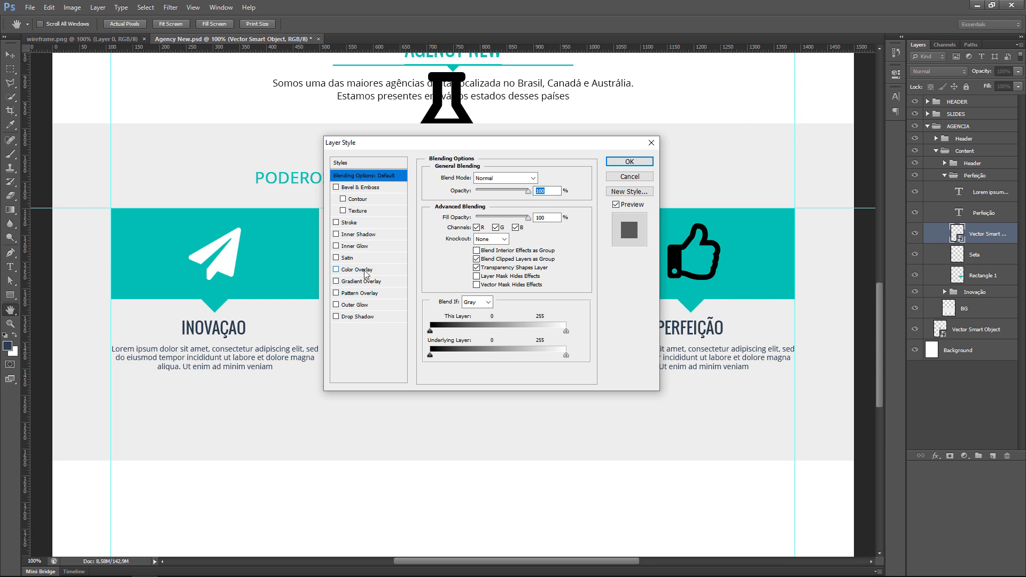
left_click(357, 269)
left_click(540, 182)
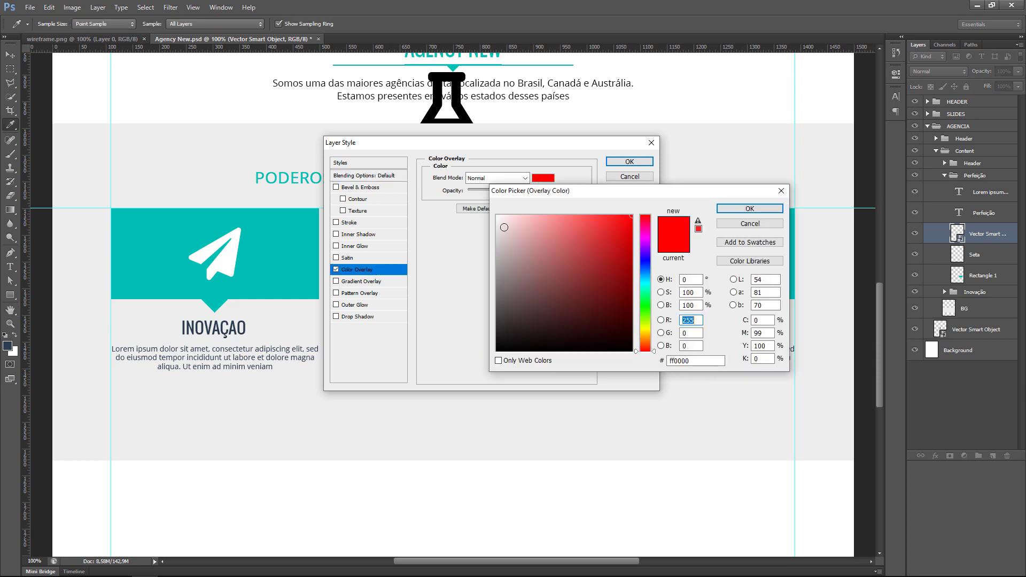
left_click(498, 216)
left_click(748, 208)
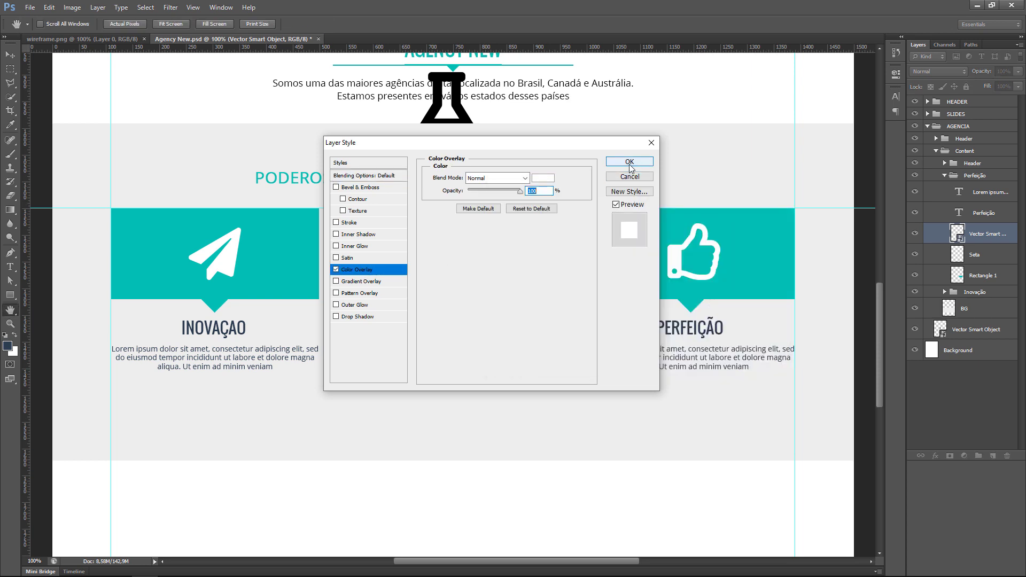
left_click(630, 161)
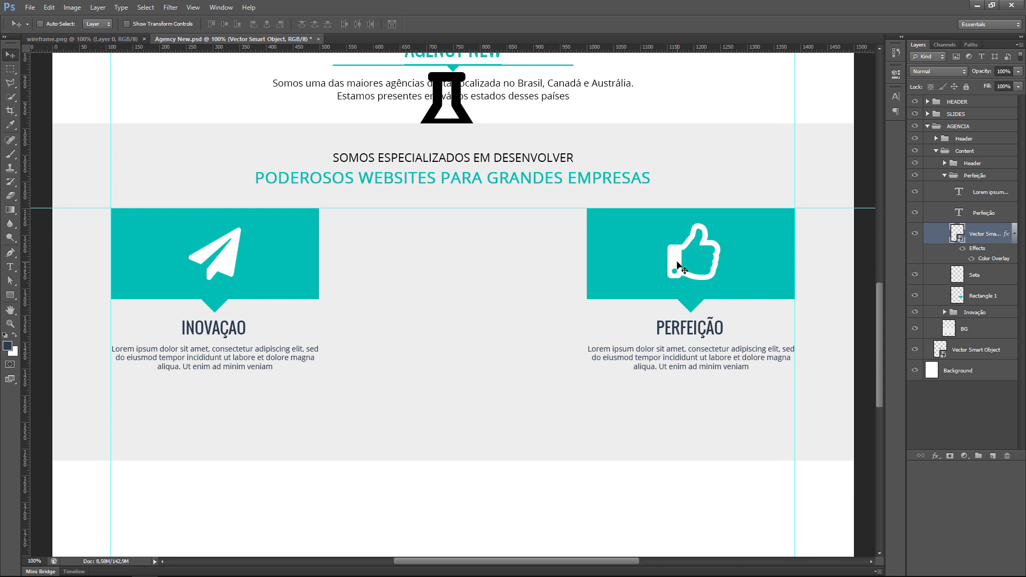
- Preview the layout with guides hidden, then collapse the icon's effects list
key("ctrl+h")
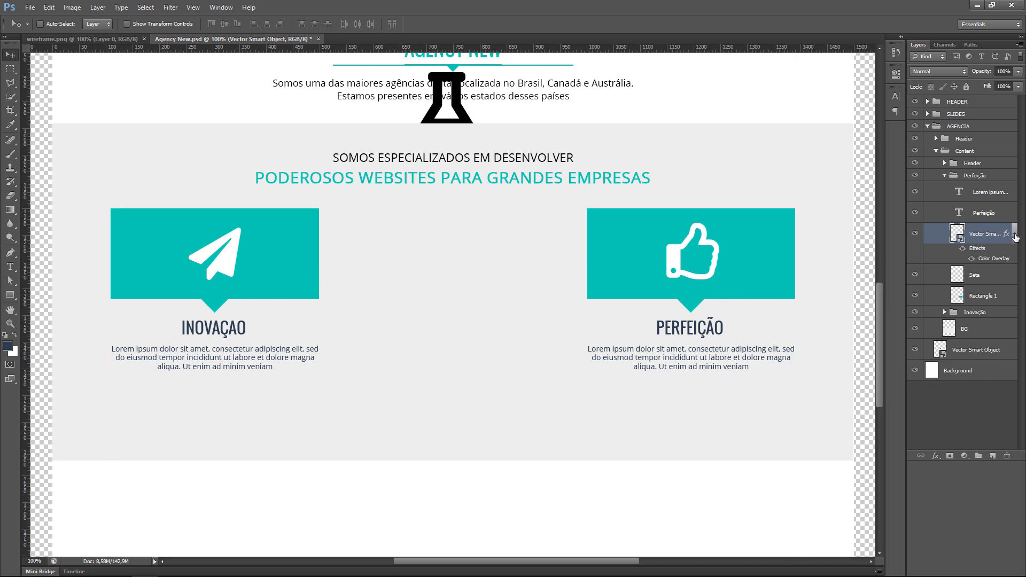
key("ctrl+h")
left_click(1015, 234)
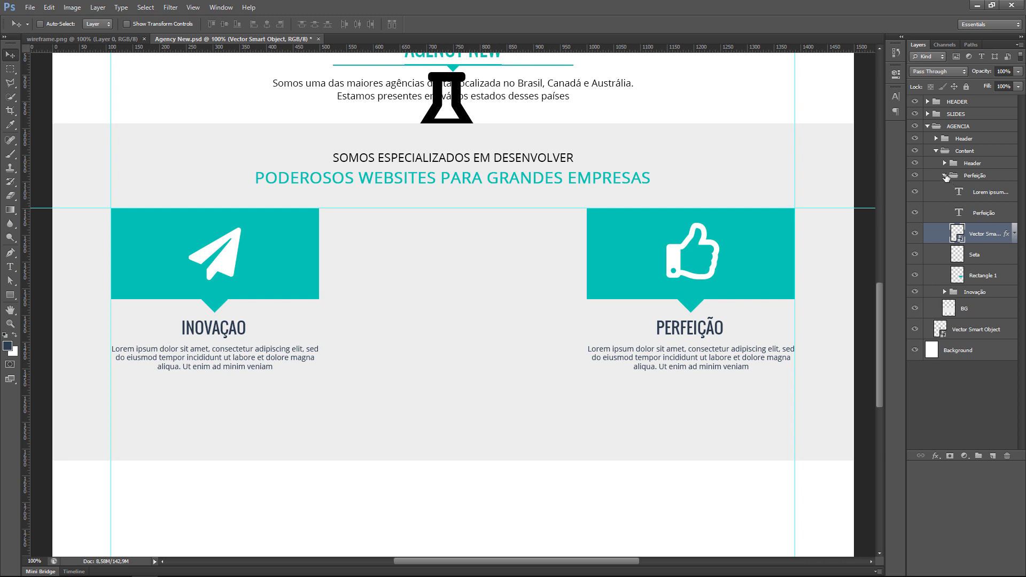
left_click(944, 176)
left_click(974, 188)
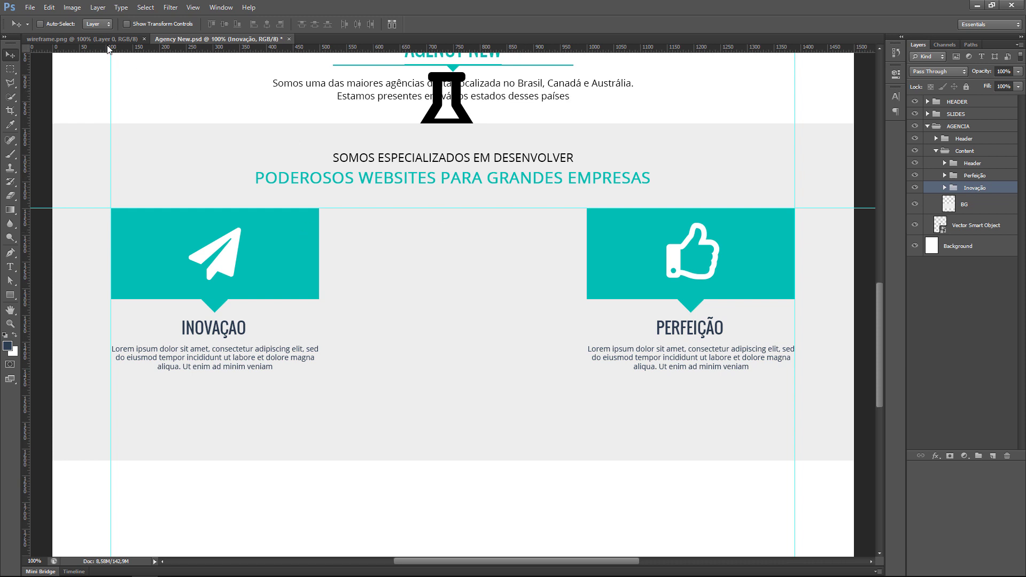
left_click(53, 39)
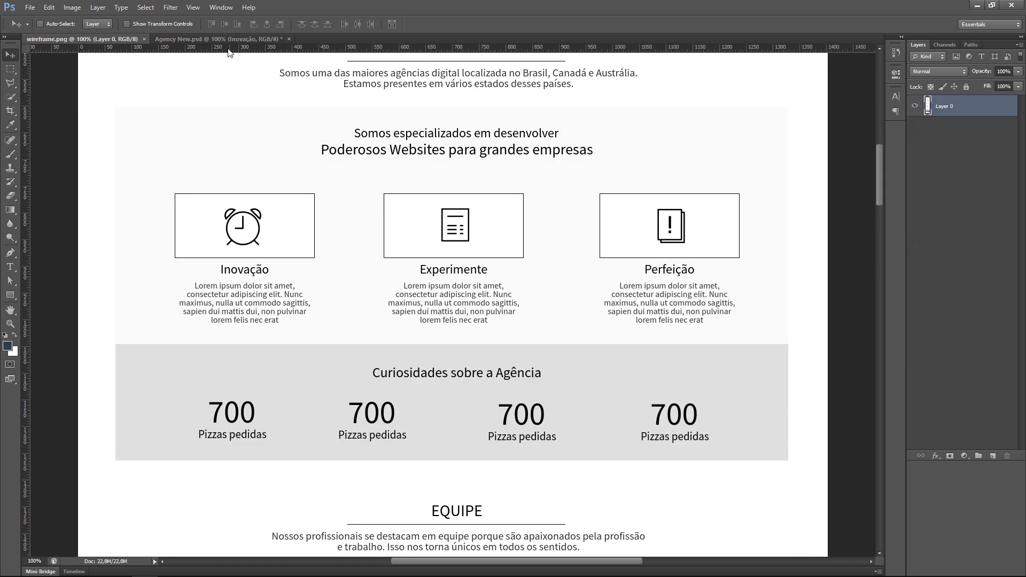
key("ctrl+Tab")
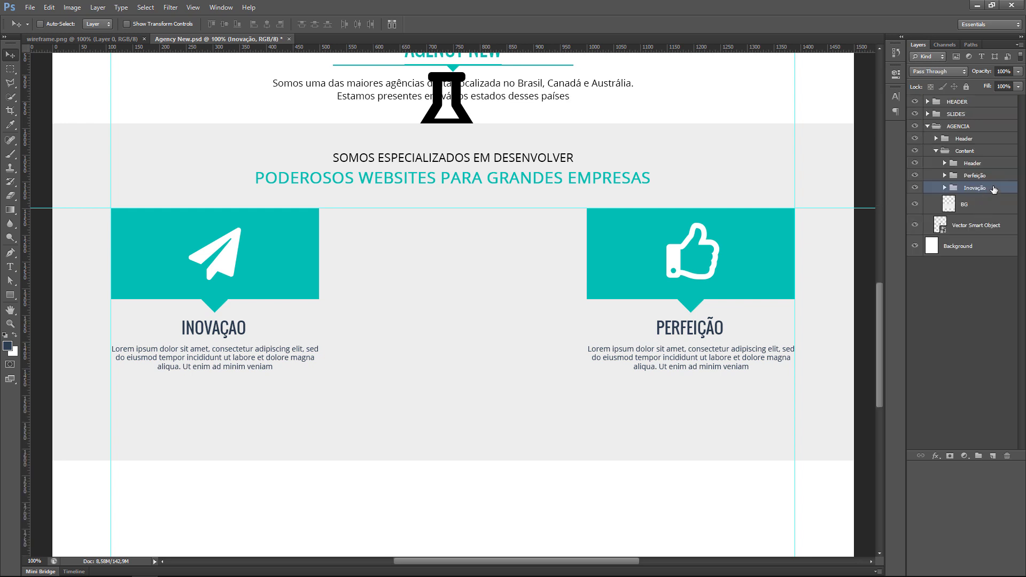
- Duplicate the Inovação group and name the copy Experimente
key("ctrl+j")
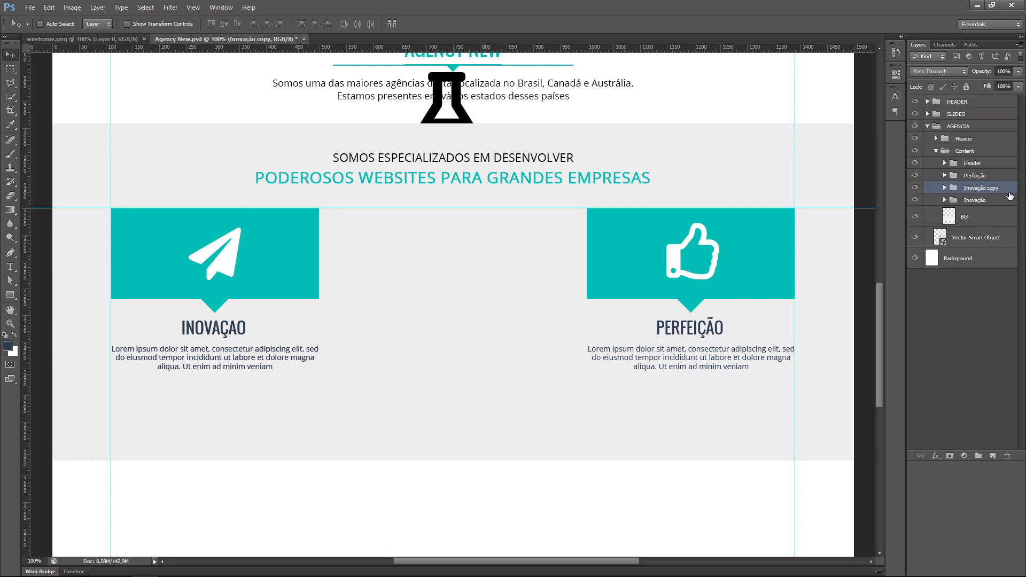
double_click(984, 190)
type("Experimente")
key("Return")
double_click(986, 188)
key("Return")
- Move the Experimente card into the middle column between Inovação and Perfeição
left_click_drag(315, 259, 524, 255)
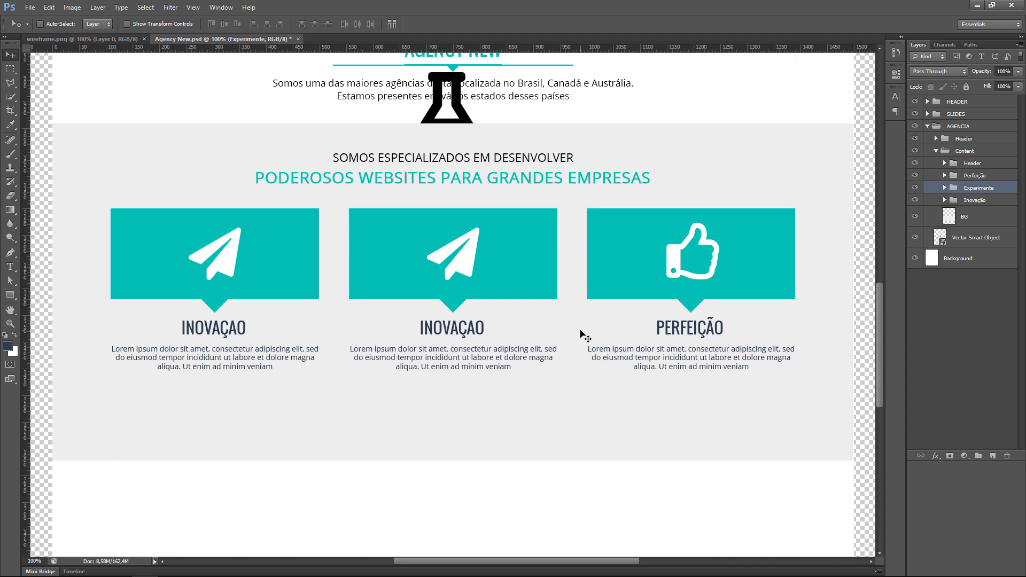
key("Right")
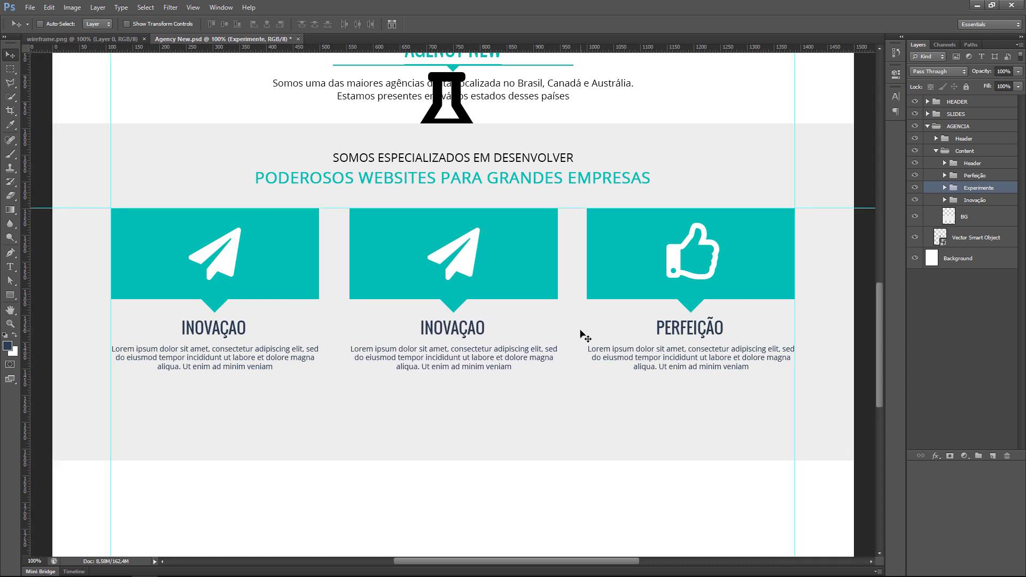
key("Left")
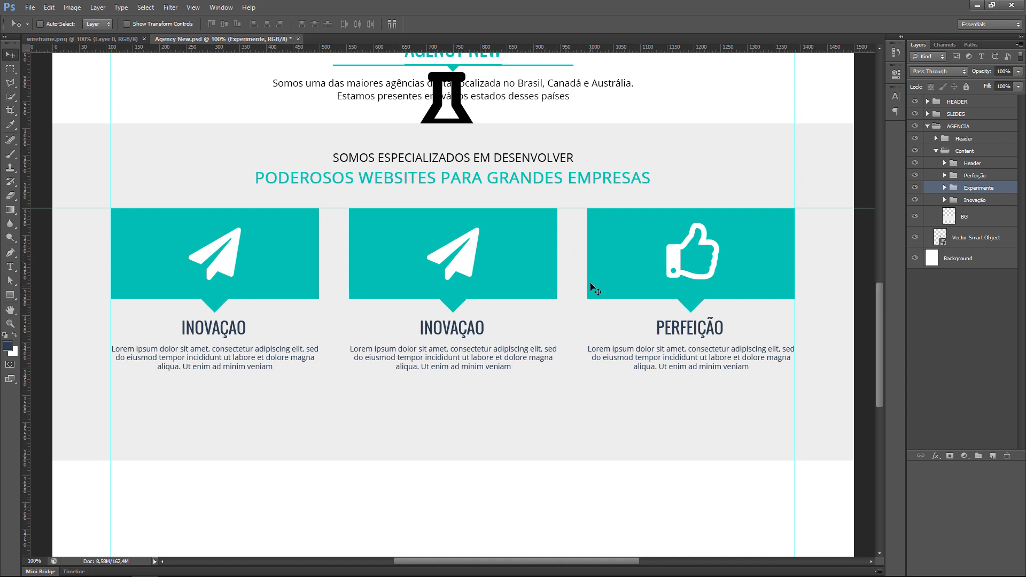
key("Right")
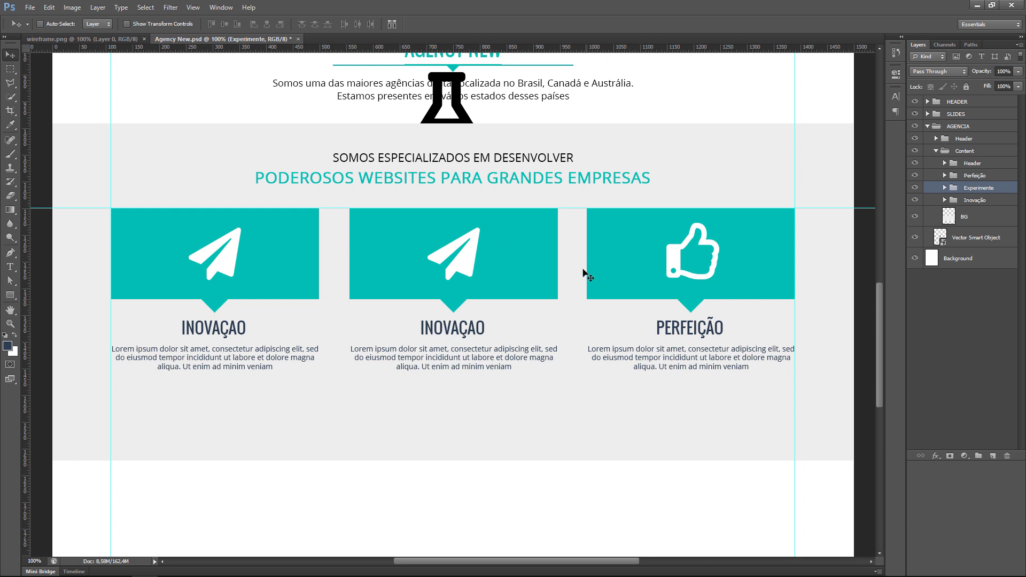
- Change the middle card's heading text to EXPERIMENTE
left_click(944, 188)
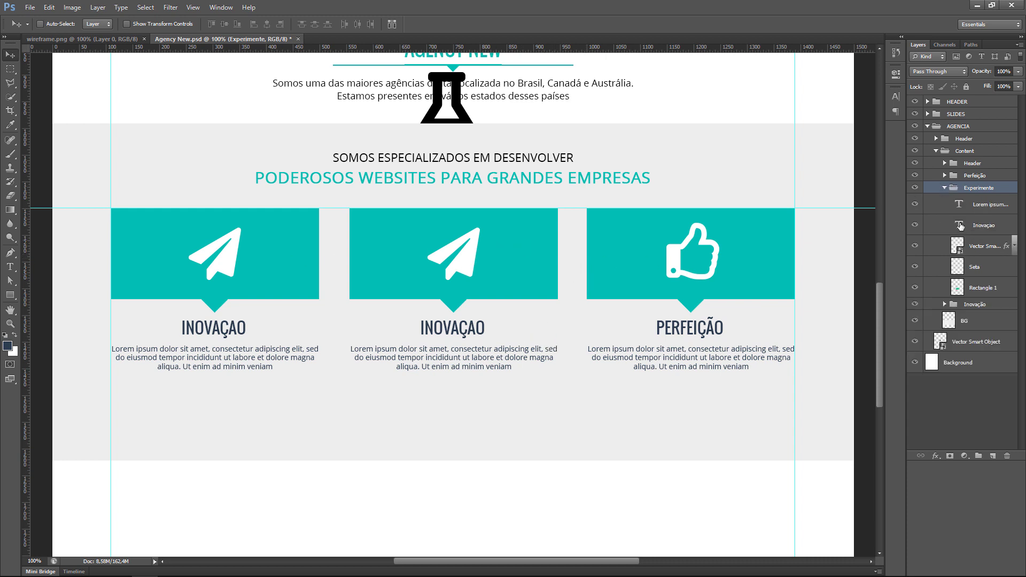
double_click(959, 225)
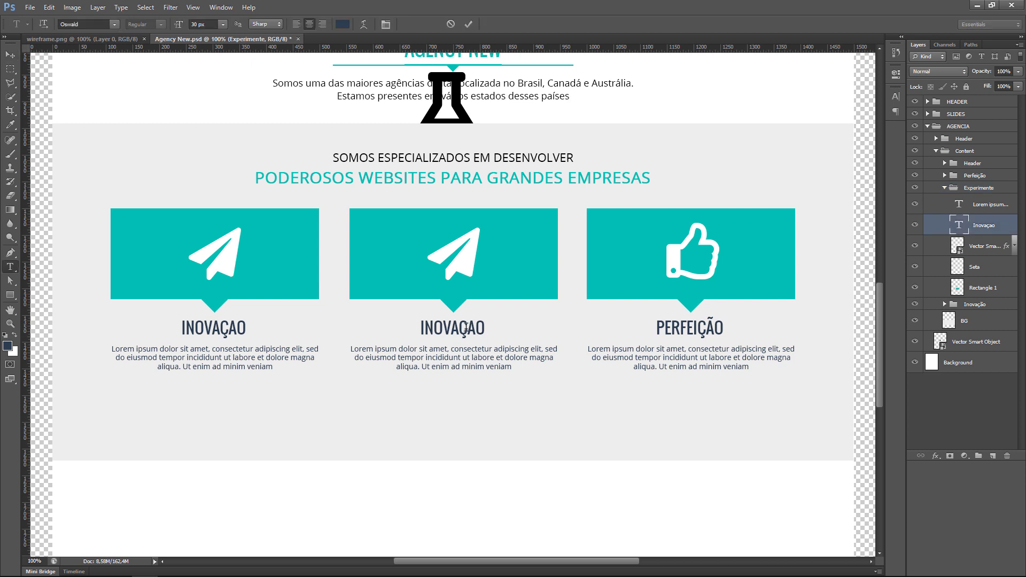
type("EXPERIMENTE")
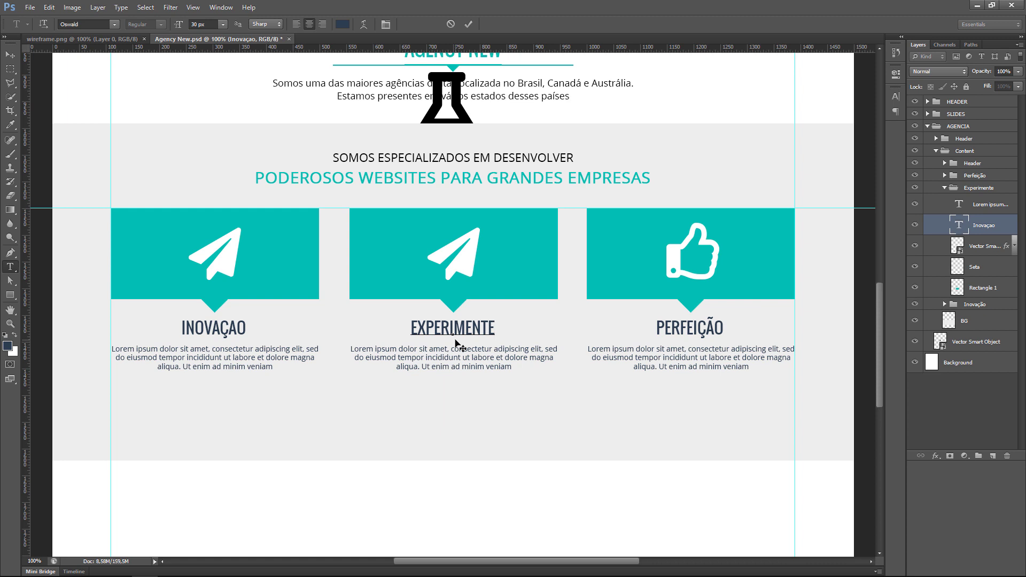
left_click(469, 26)
- Move the flask icon layer into the Experimente group and delete the copied paper-plane icon
key("v")
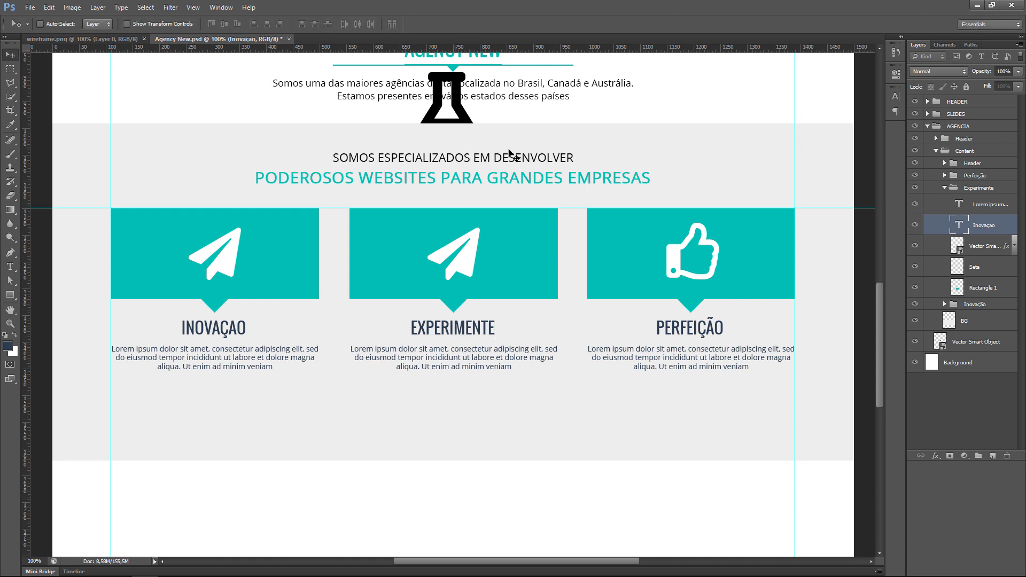
left_click(981, 344)
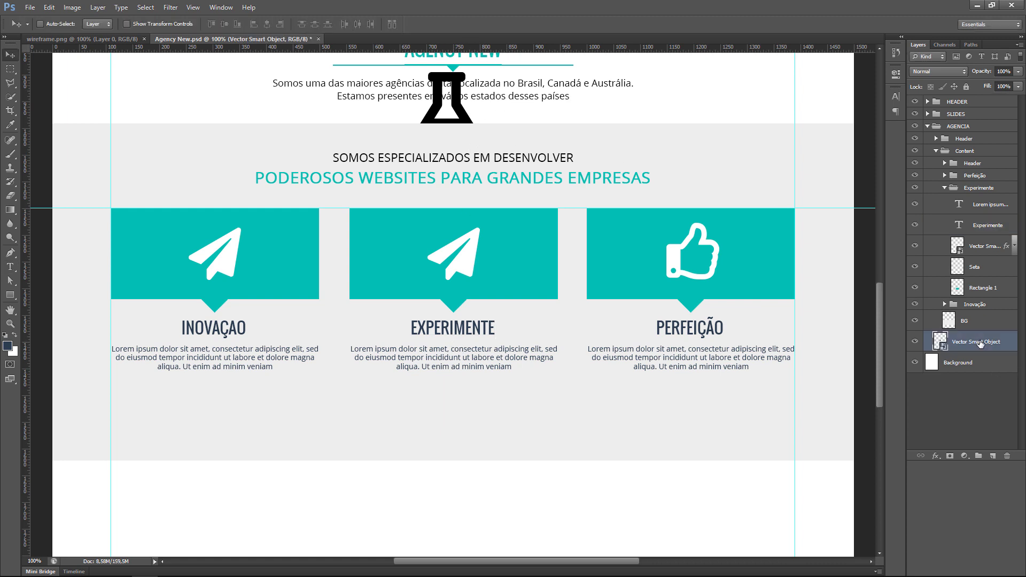
left_click_drag(980, 343, 978, 237)
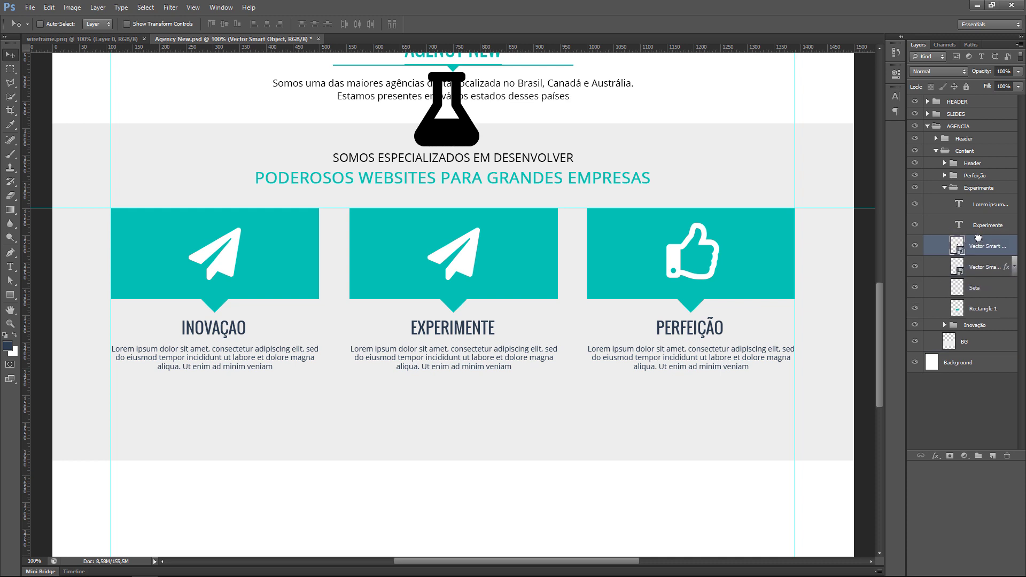
left_click(1007, 268)
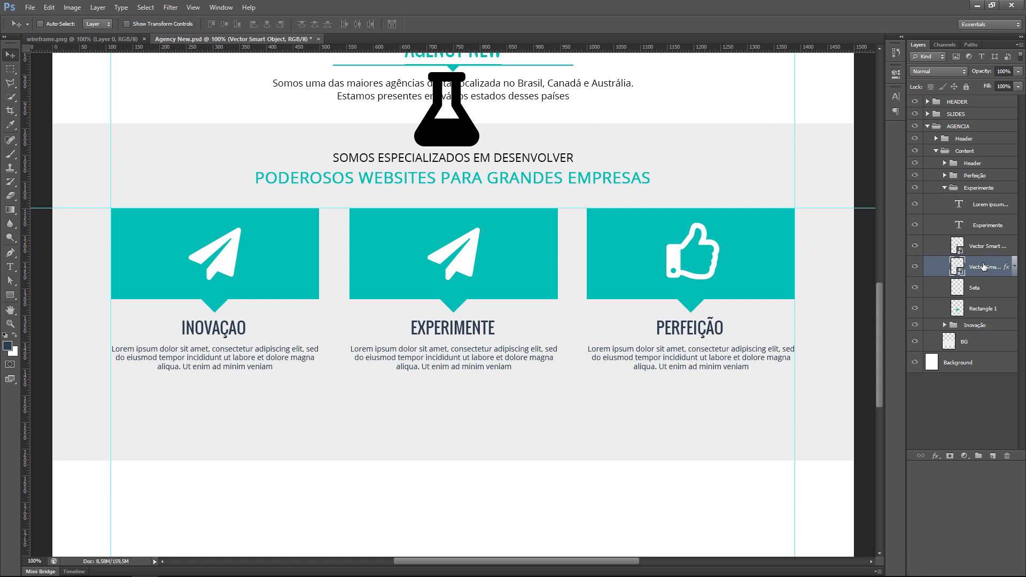
key("Delete")
left_click(1008, 243)
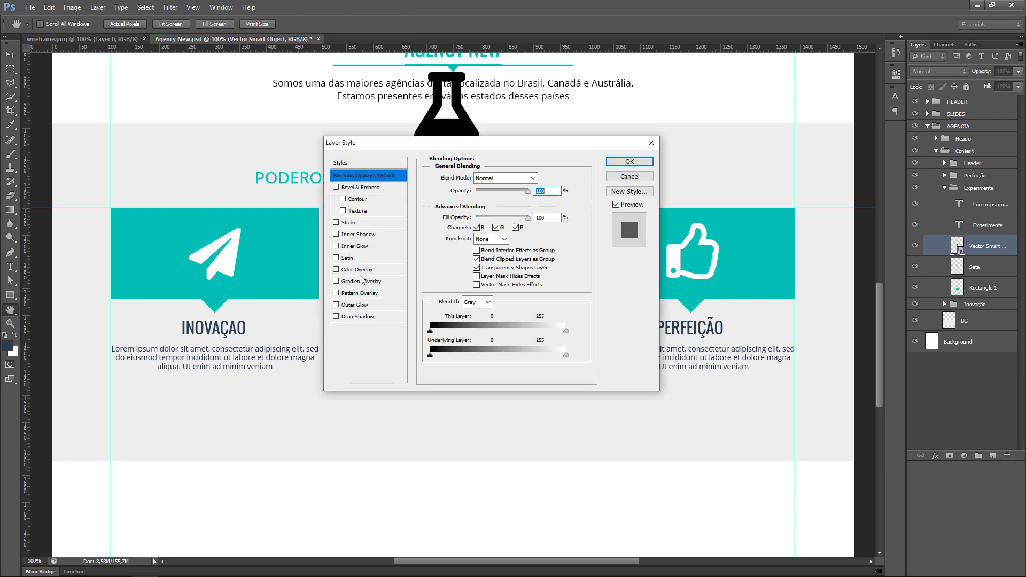
- Give the flask a white Color Overlay sampled from the plane icon and place it in the middle box
left_click(368, 270)
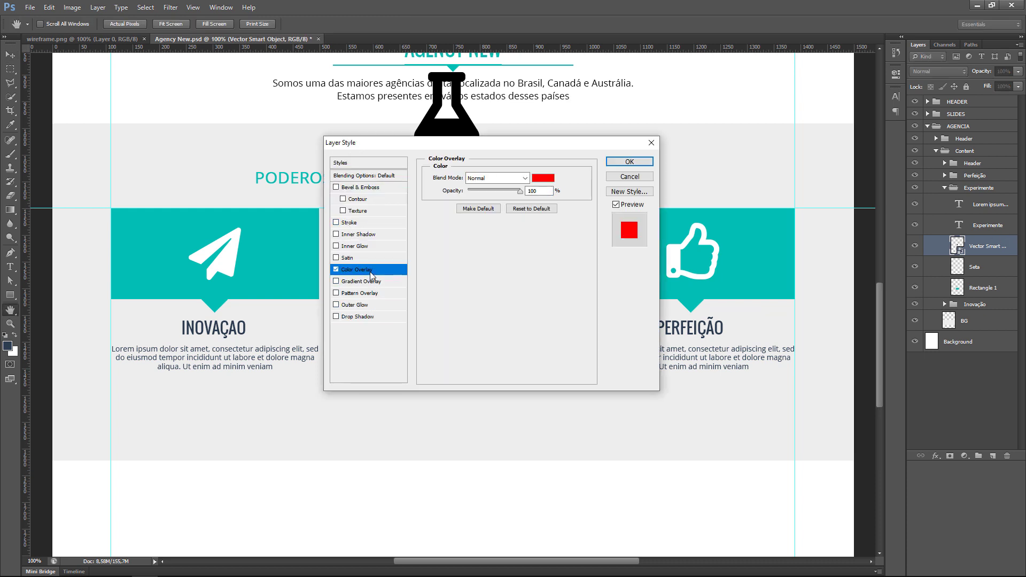
left_click(543, 183)
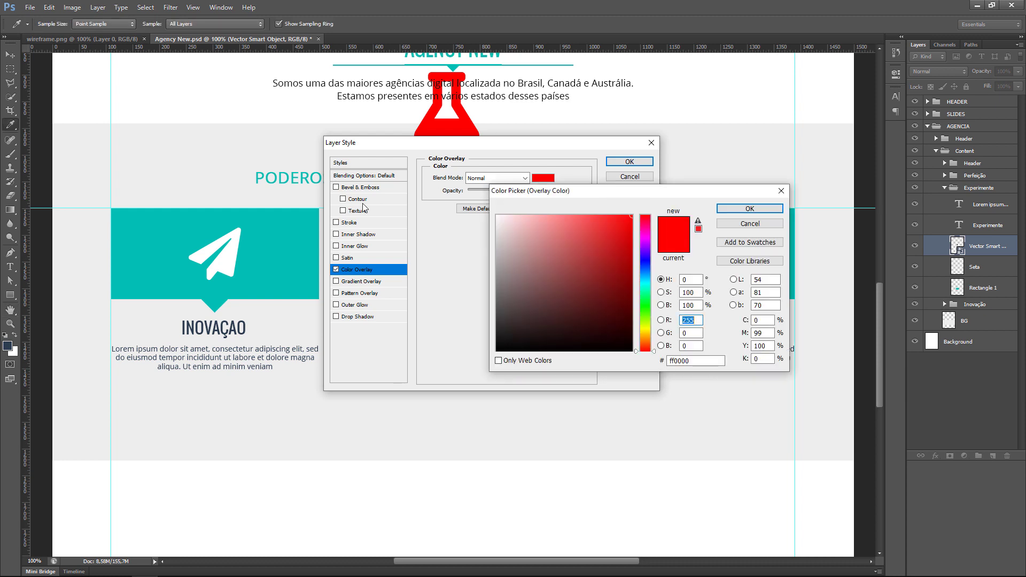
left_click(229, 256)
left_click(750, 208)
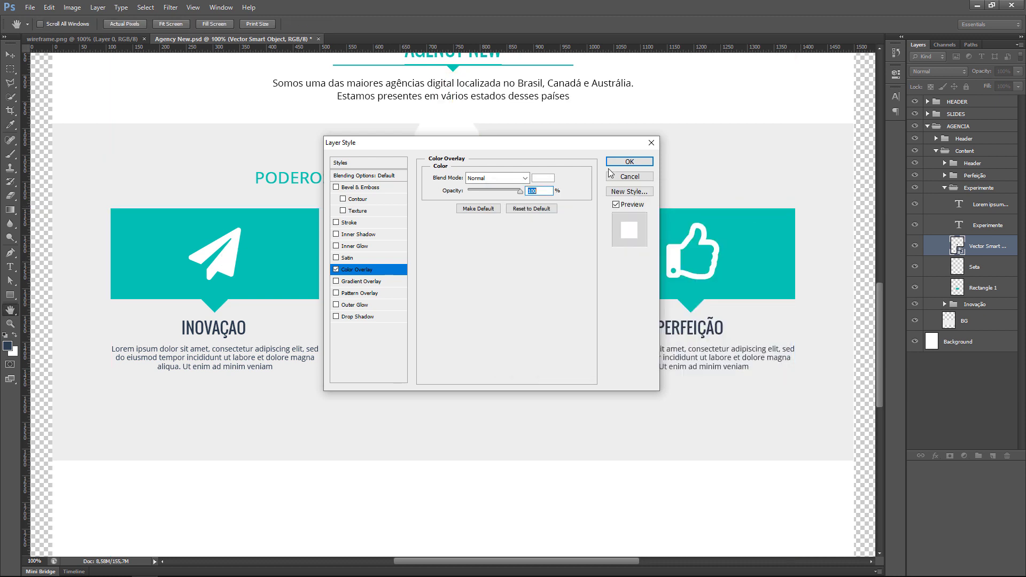
left_click(629, 161)
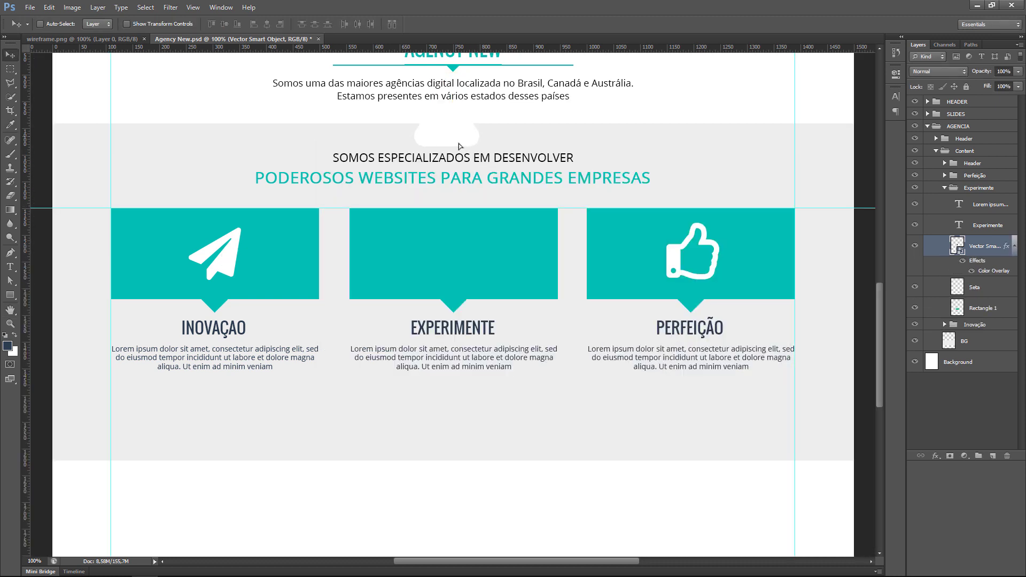
left_click_drag(459, 143, 465, 275)
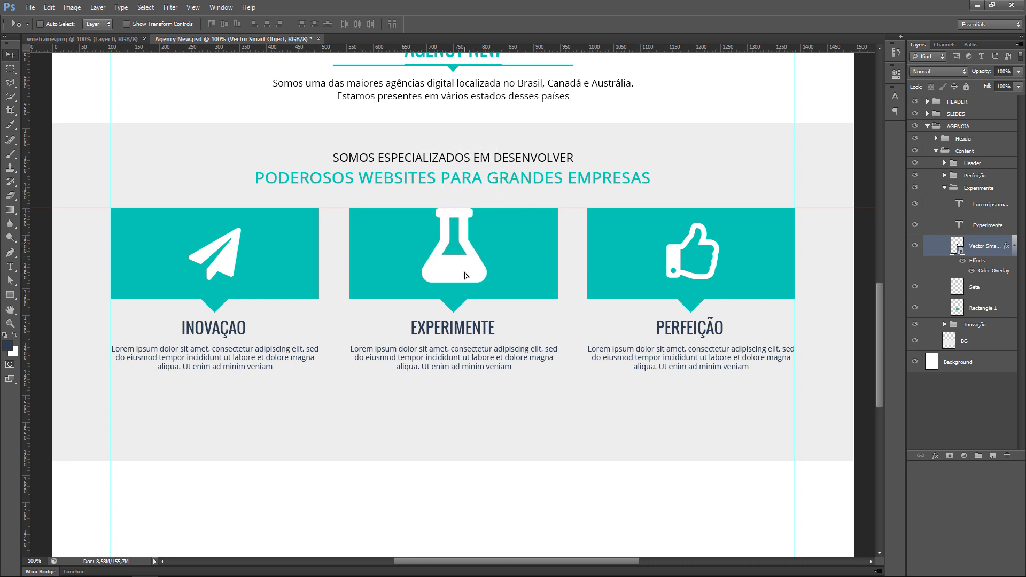
- Scale the flask to about 120 × 136 px and centre it in the Experimente teal box
key("ctrl+t")
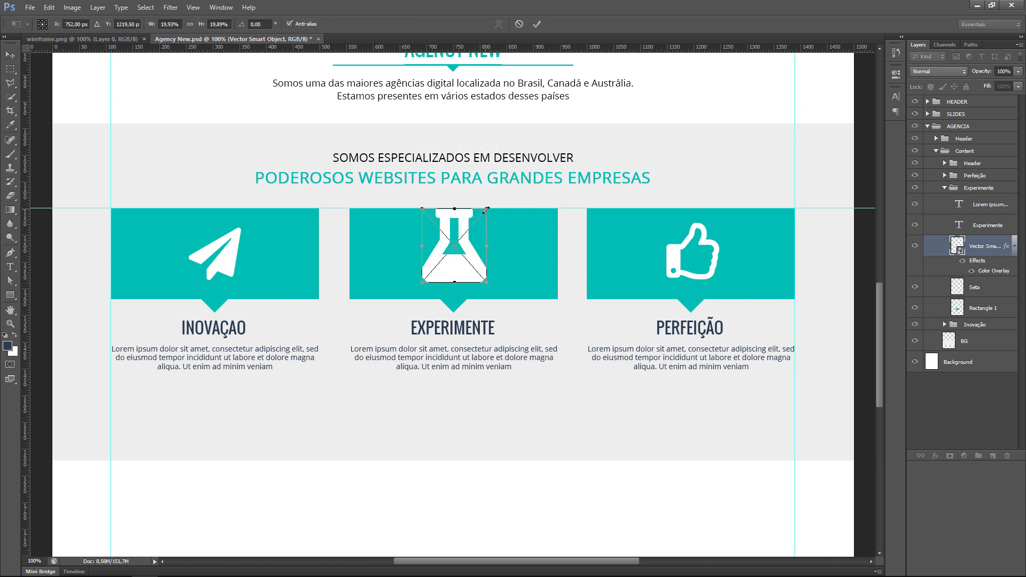
left_click_drag(485, 209, 472, 224)
key("Return")
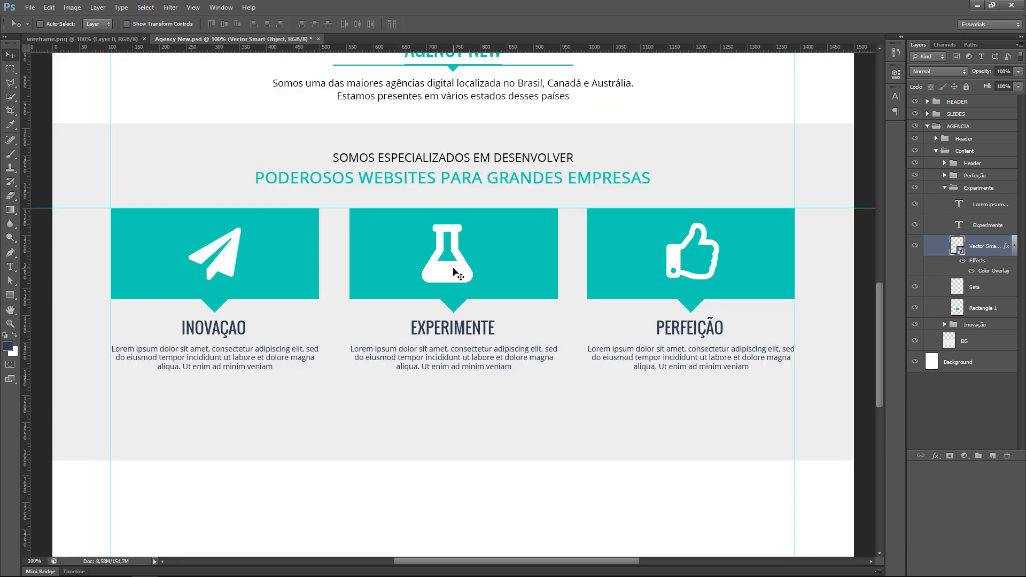
left_click_drag(452, 272, 457, 272)
key("Right")
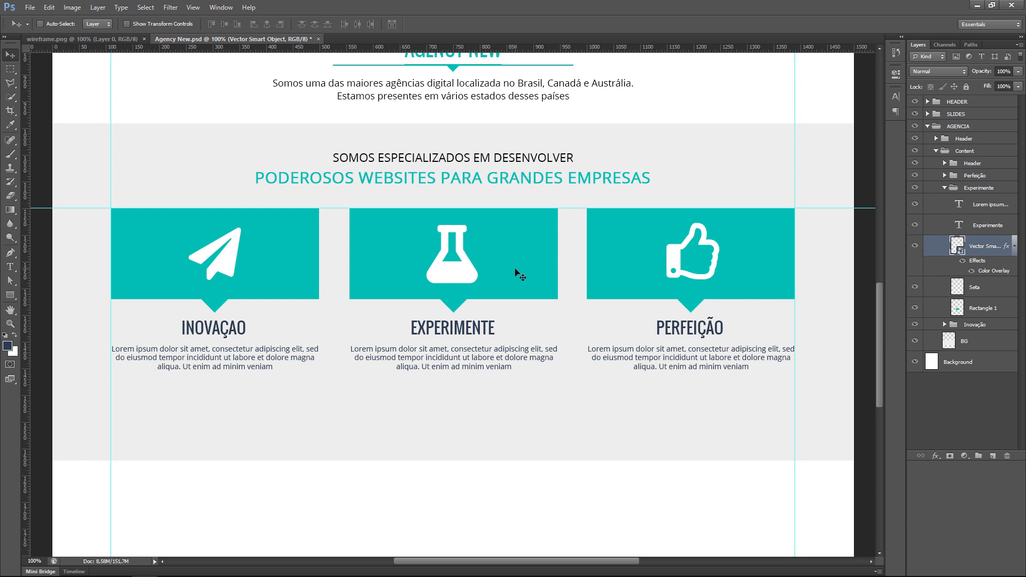
key("Right")
key("Right")
key("Up")
key("Up")
scroll(588, 300, "down", 1)
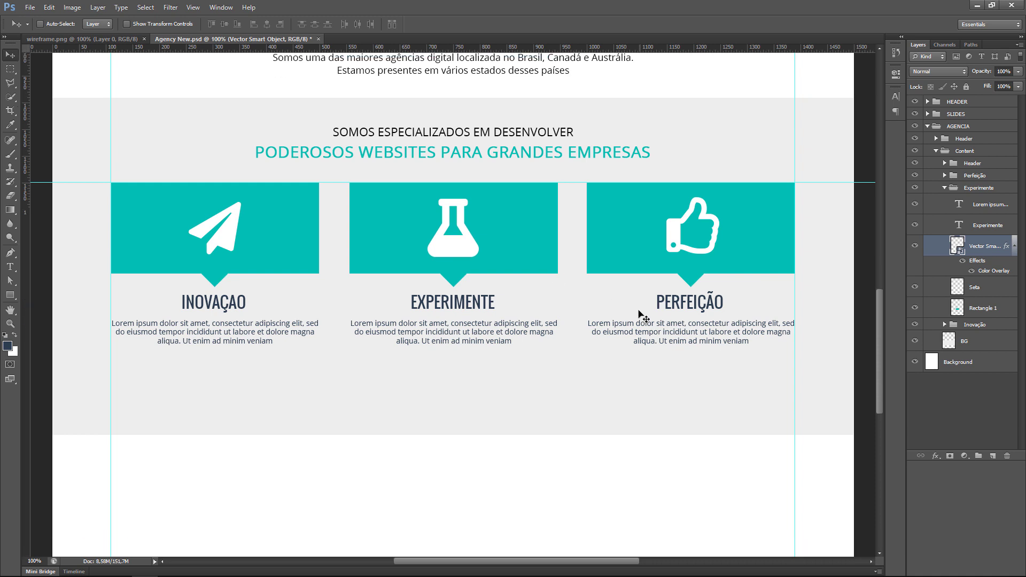
- Raise the BG layer's grey band bottom to just below the box texts and delete the horizontal guide
left_click(974, 343)
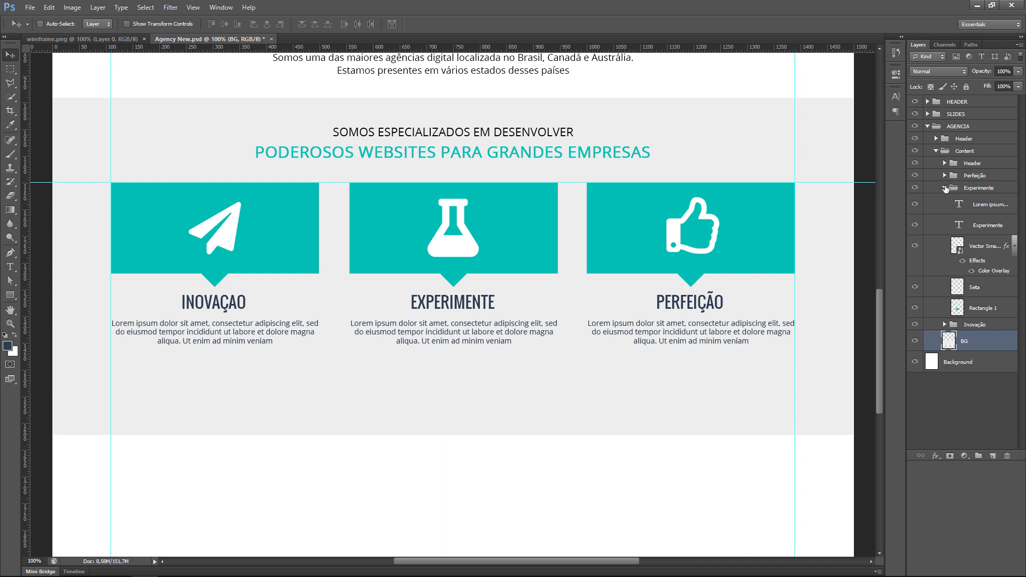
left_click(944, 187)
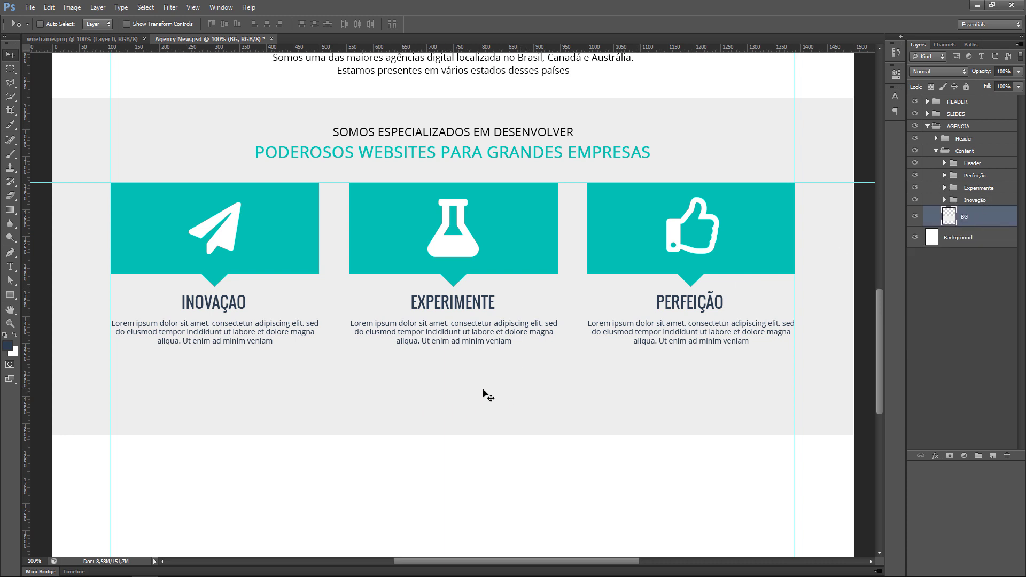
key("ctrl+t")
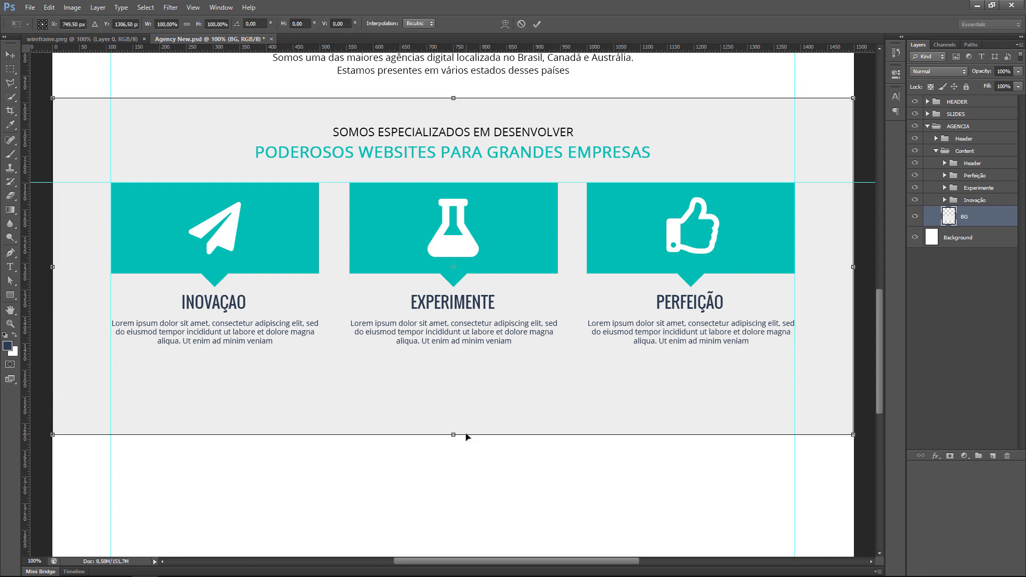
left_click_drag(454, 434, 457, 380)
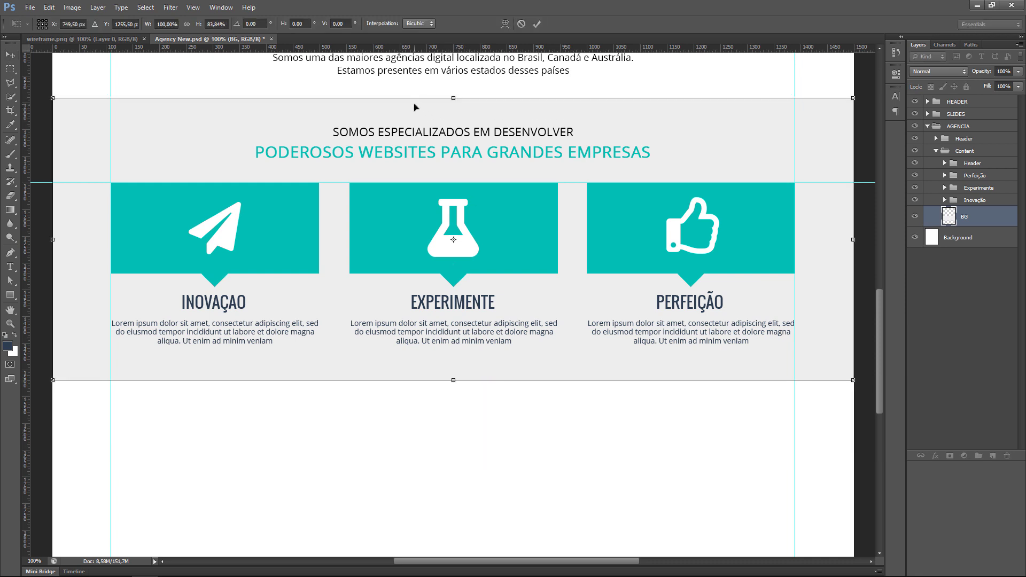
left_click_drag(453, 379, 454, 373)
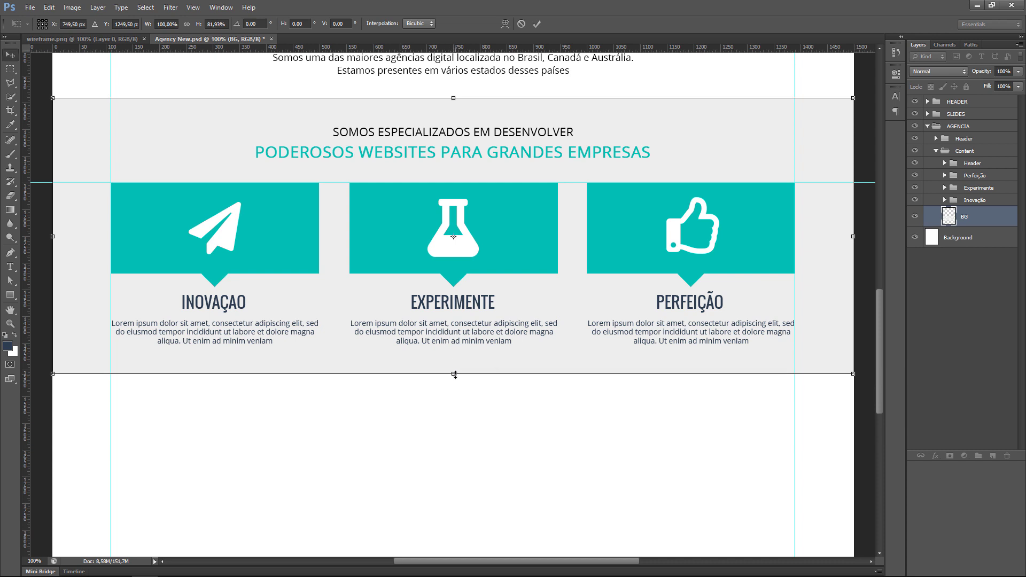
key("Return")
scroll(624, 411, "up", 1)
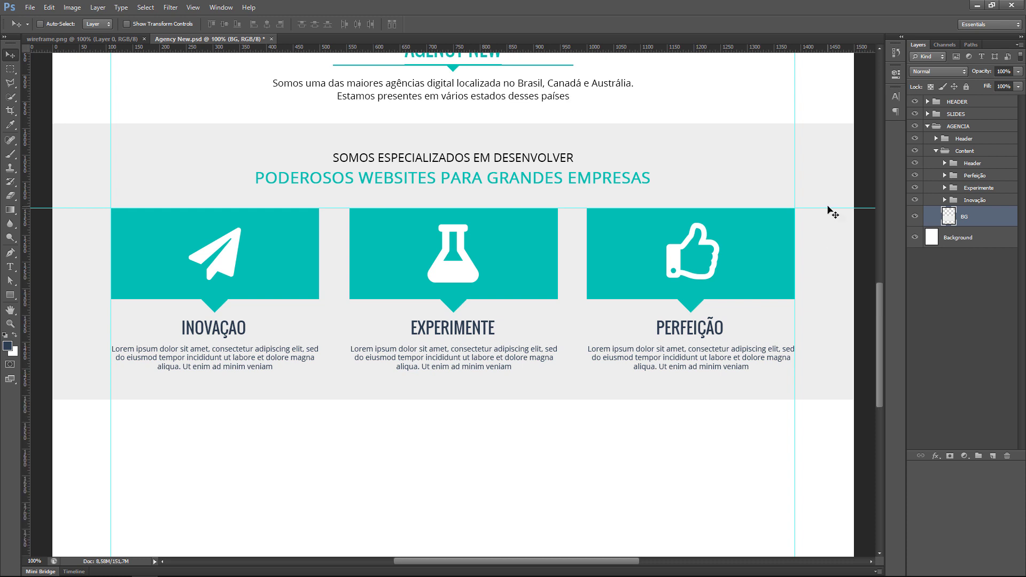
left_click_drag(826, 186, 818, 50)
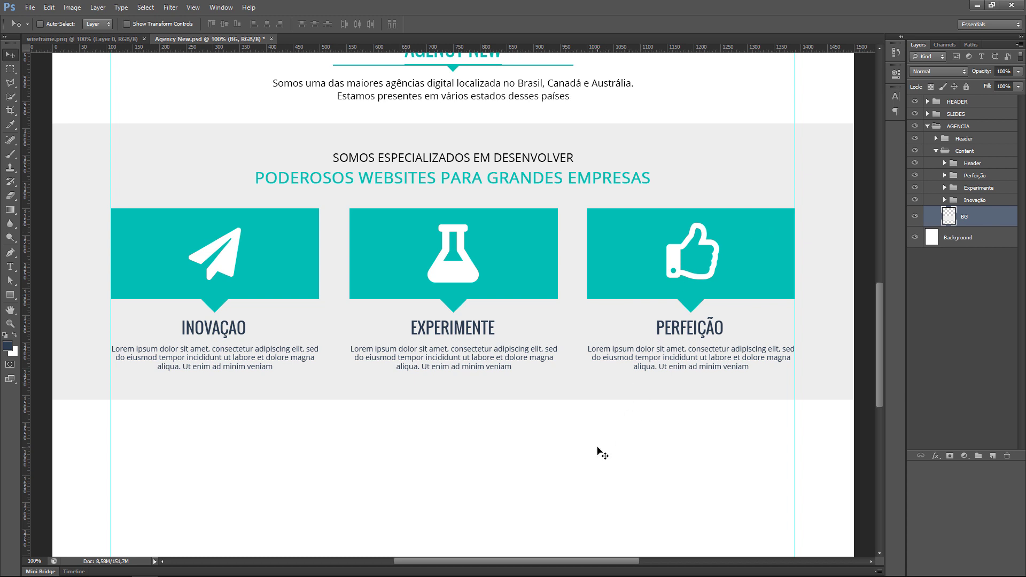
- Save Agency New.psd and scroll through the layout to review it
key("ctrl+s")
scroll(601, 447, "up", 1)
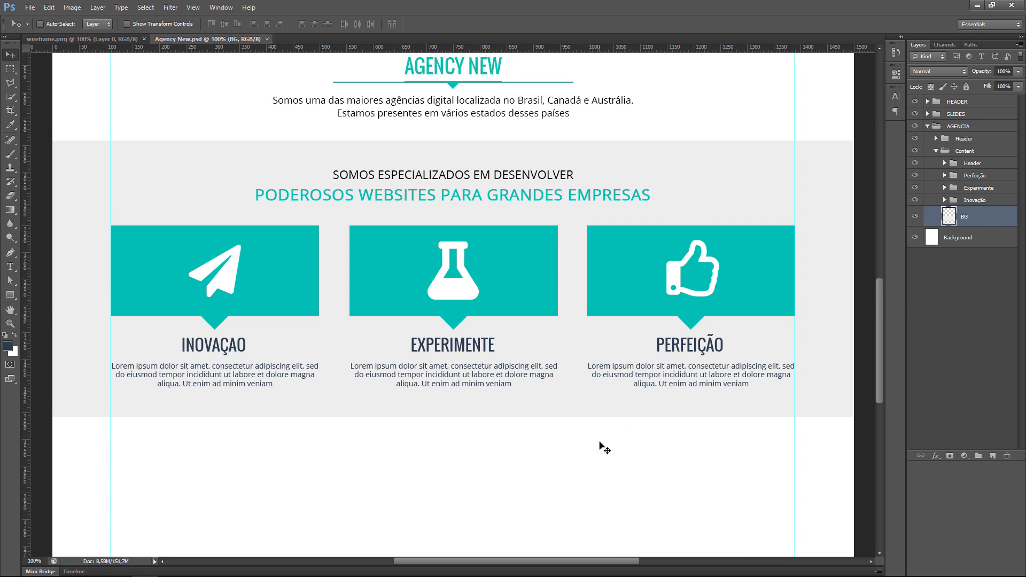
scroll(601, 447, "up", 1)
scroll(607, 442, "up", 1)
scroll(616, 438, "up", 1)
scroll(616, 438, "down", 2)
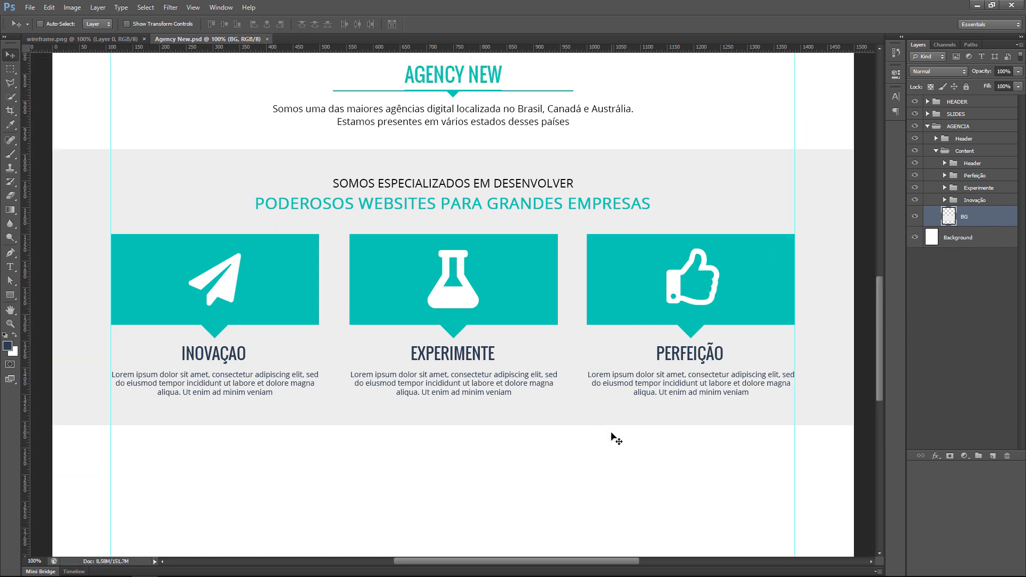
scroll(616, 439, "down", 1)
- Compare the layout against wireframe.png, then return to Agency New.psd
scroll(616, 438, "up", 2)
scroll(616, 438, "up", 1)
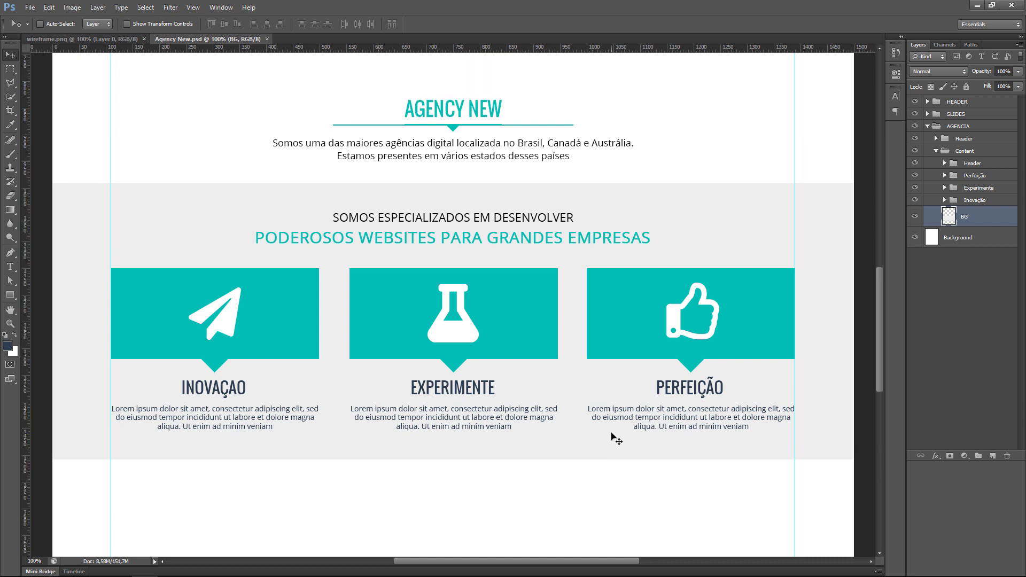
scroll(616, 438, "down", 1)
scroll(616, 438, "down", 1)
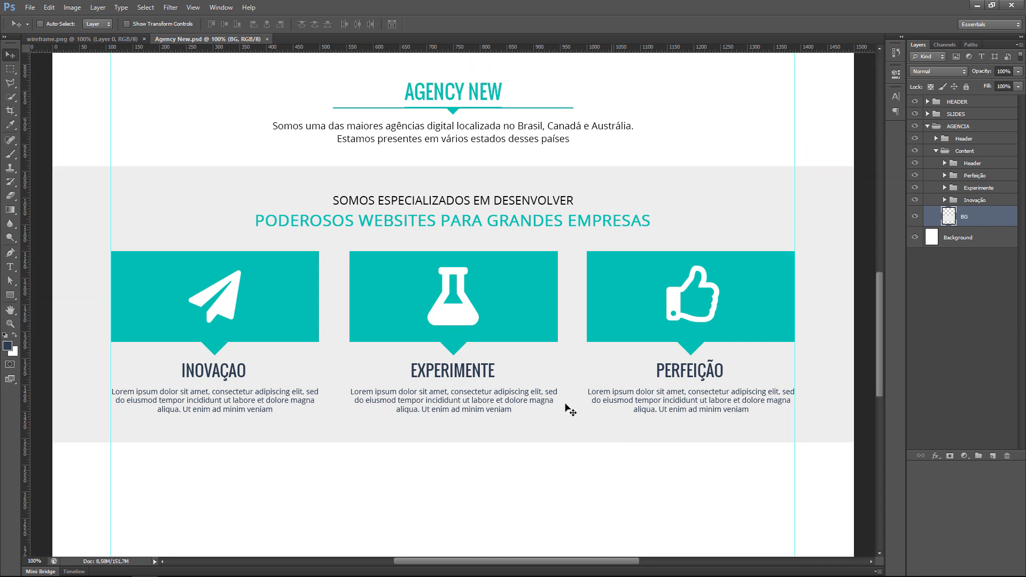
left_click(94, 39)
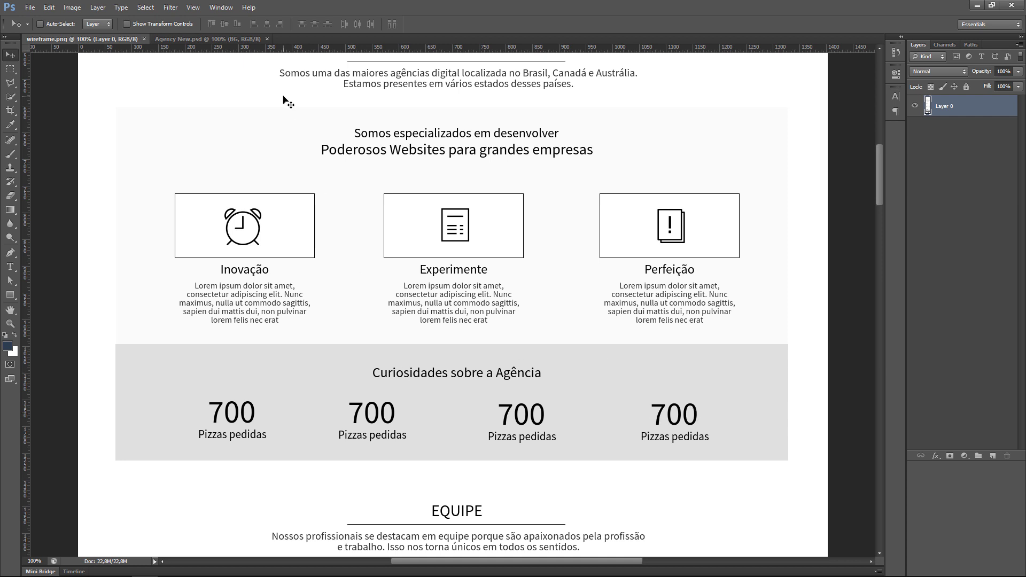
left_click(220, 38)
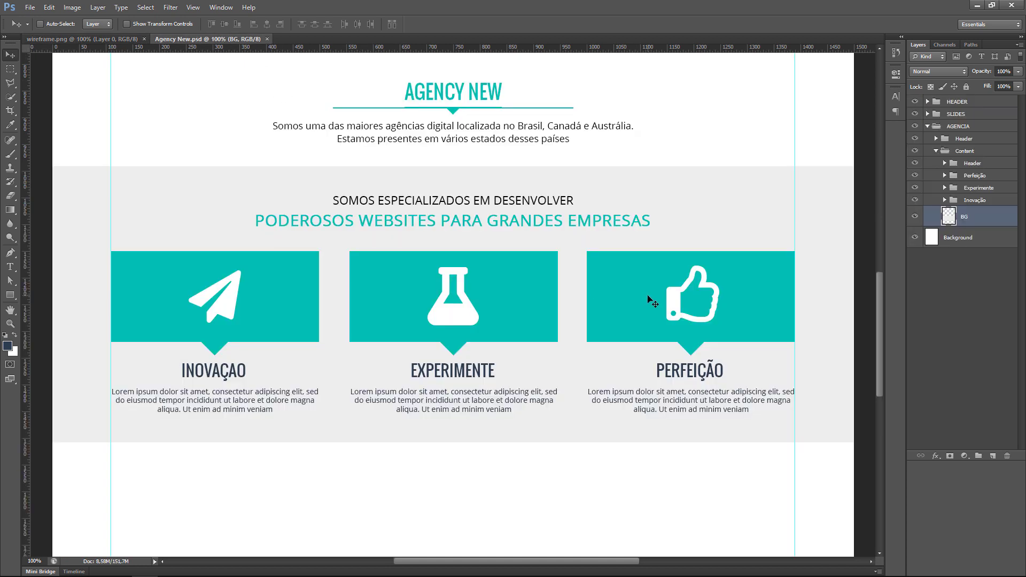